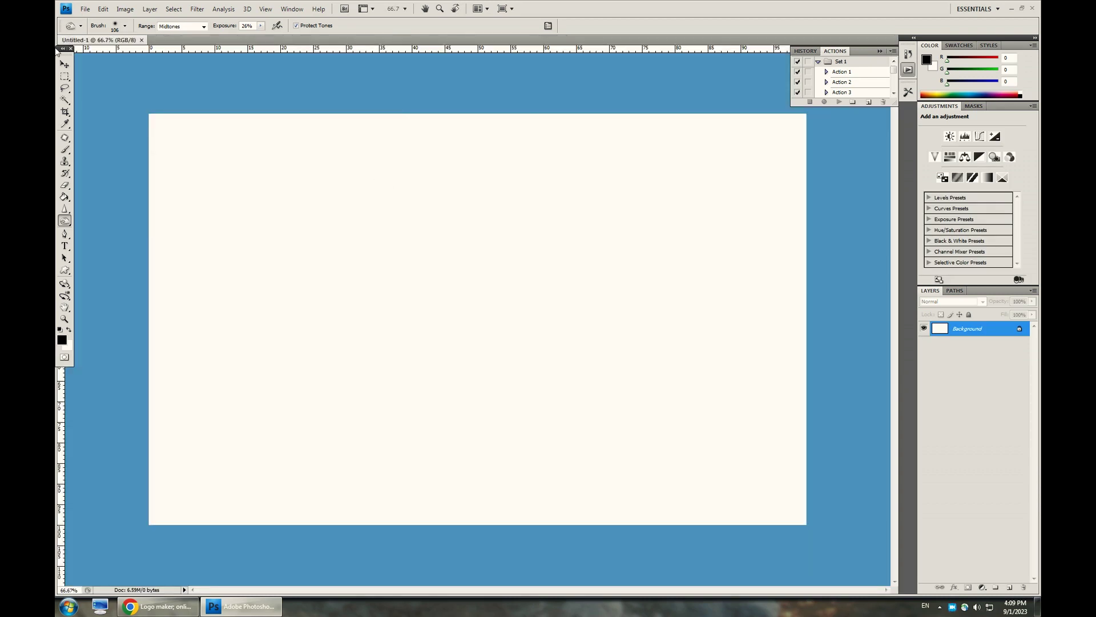
Step: Paste the copied screenshot into the document and crop the canvas to the area around the GOOGLE logo
click(104, 9)
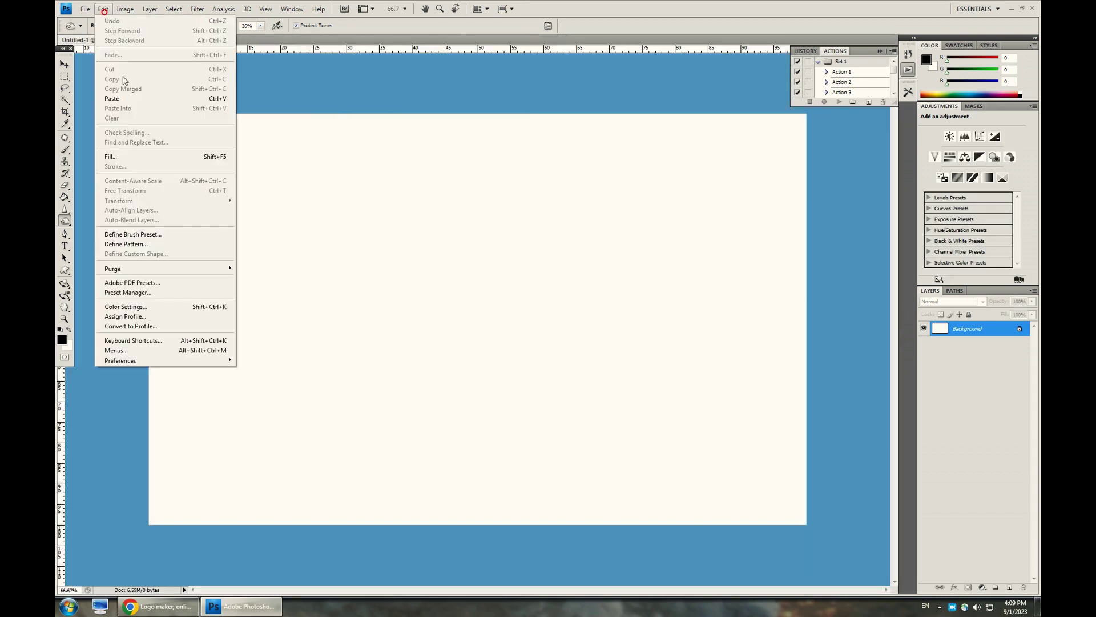
click(133, 101)
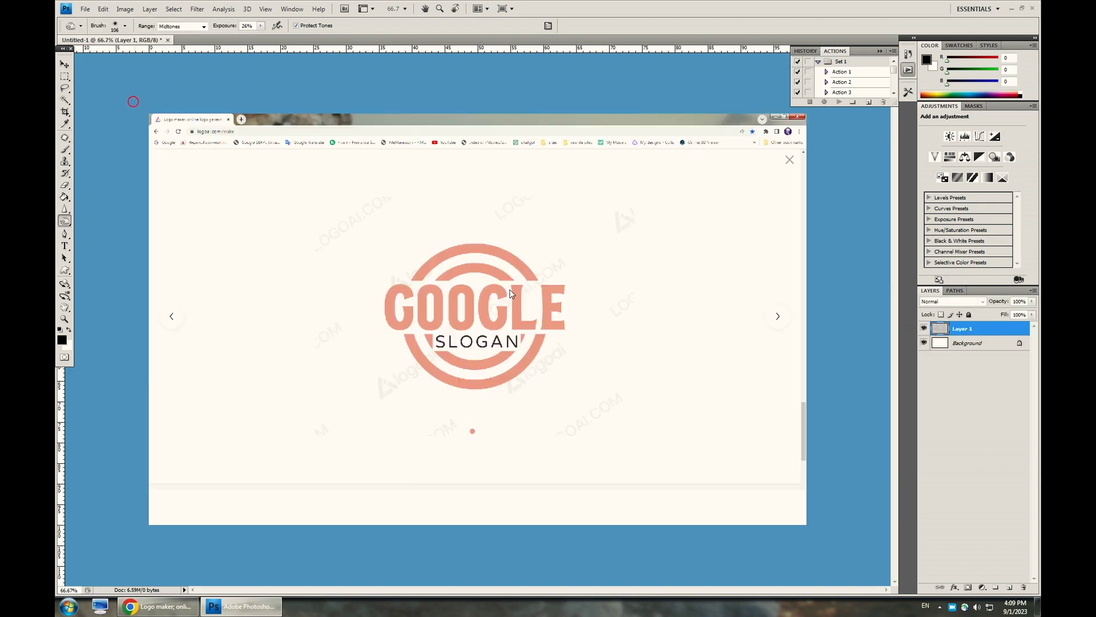
click(64, 112)
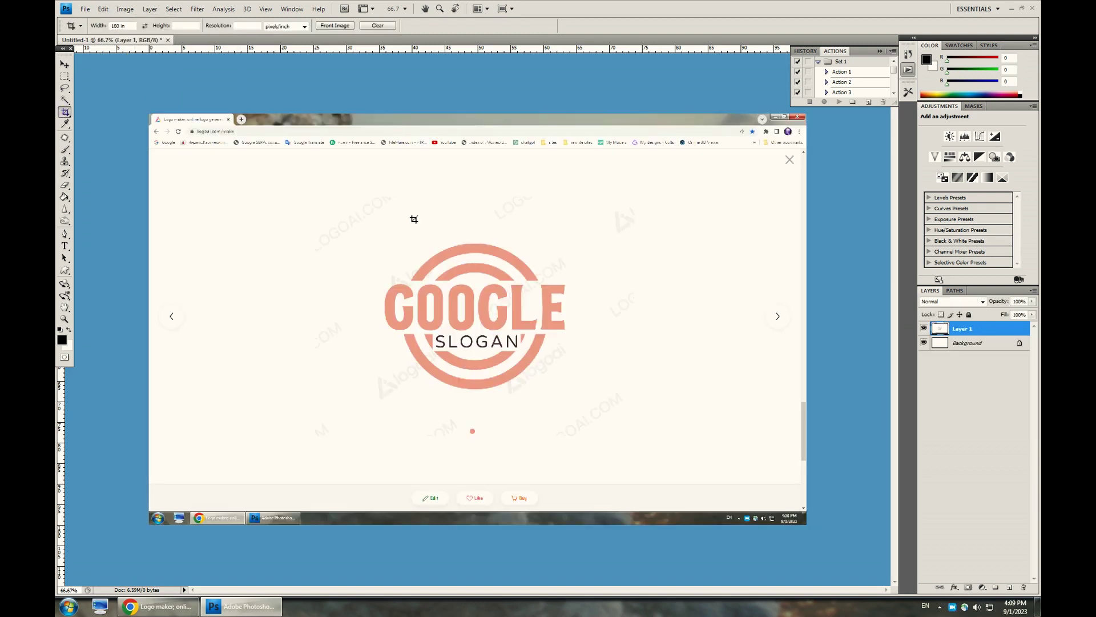
drag(314, 194, 657, 454)
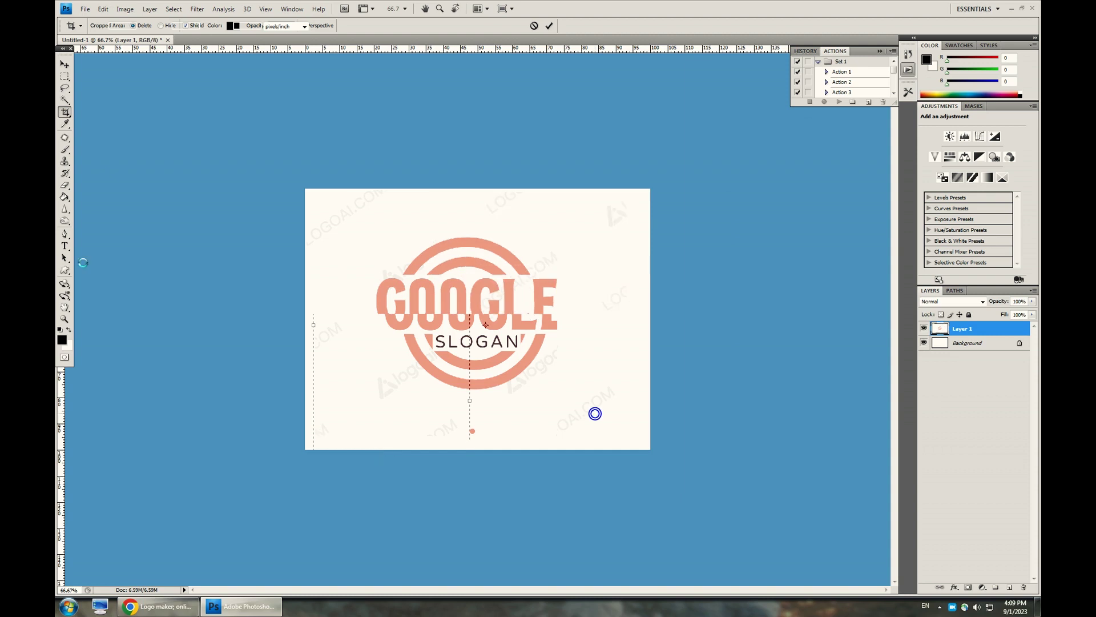
Step: Select all the GOOGLE letters and both upper ring arcs of the logo with the Magic Wand
key(z)
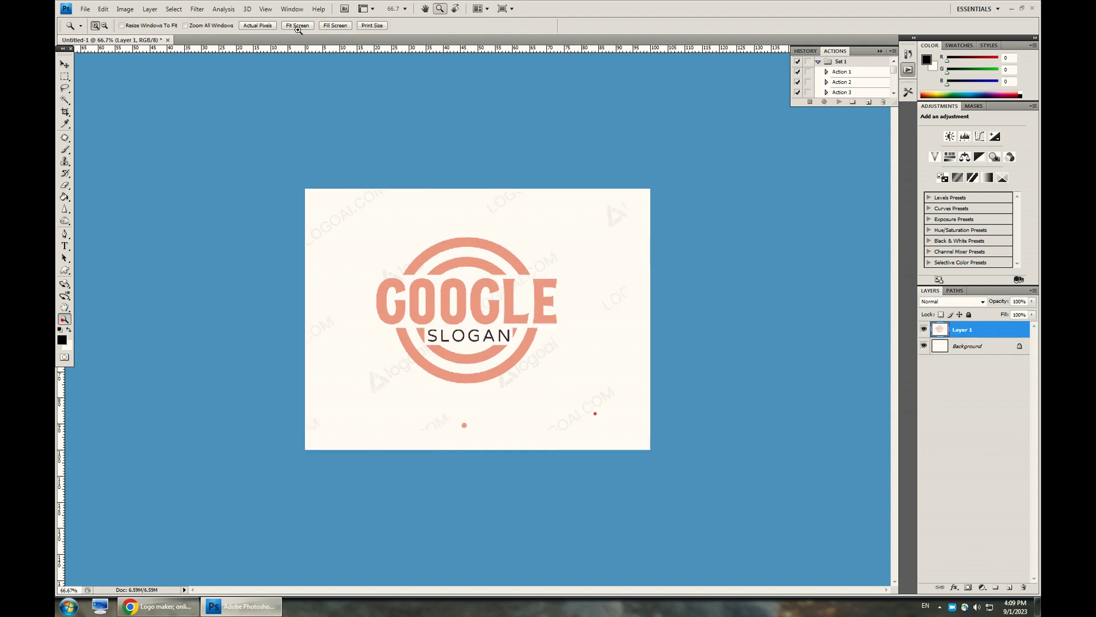
click(301, 26)
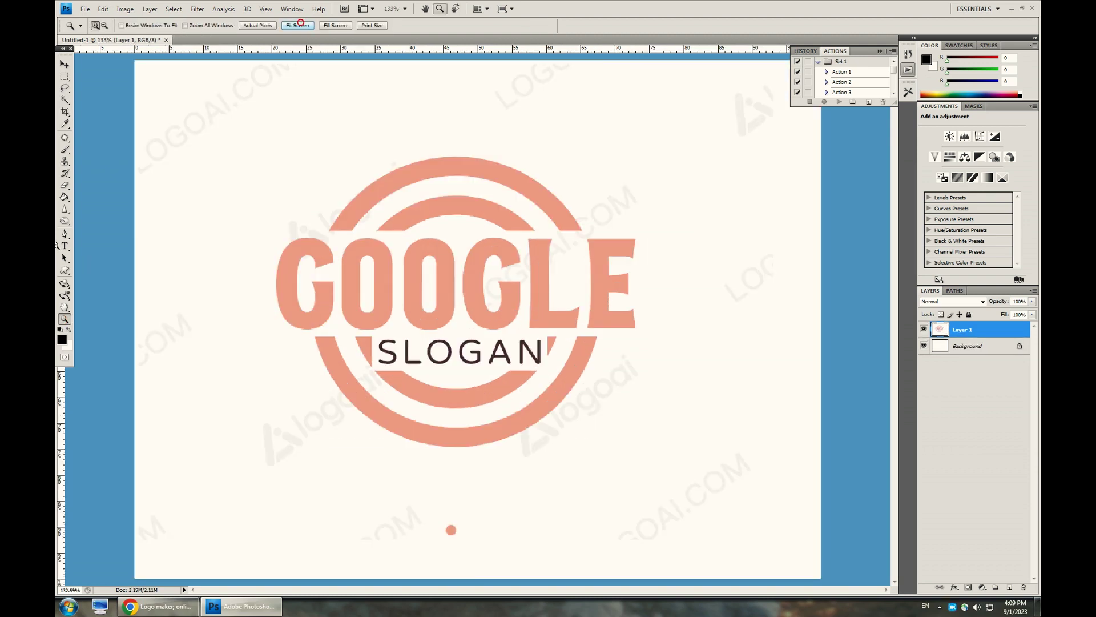
click(68, 100)
click(461, 298)
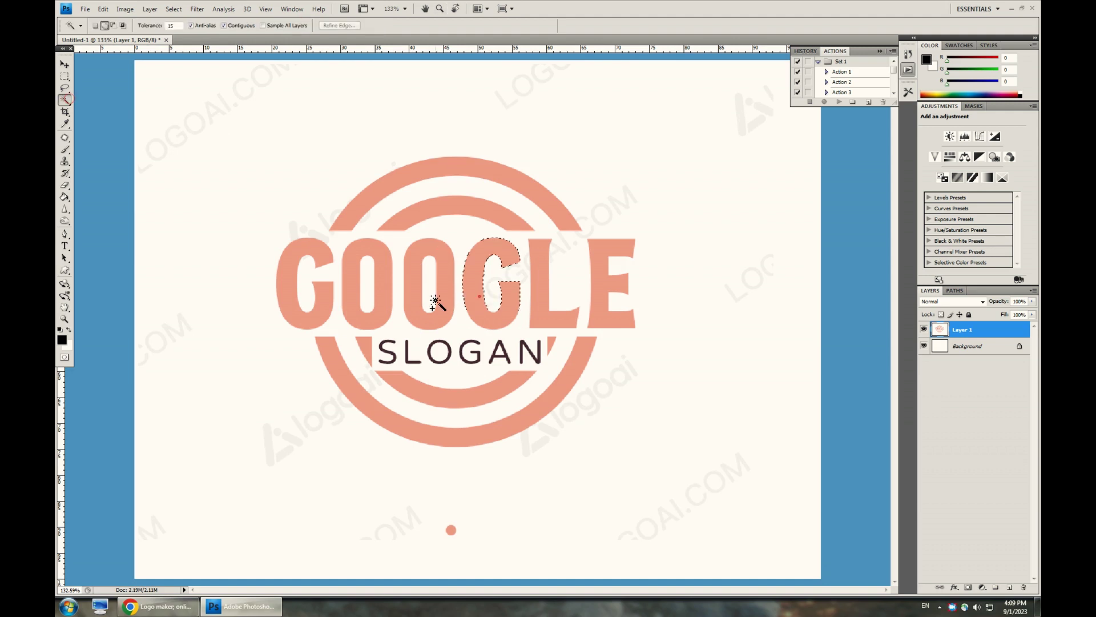
shift+click(378, 298)
shift+click(413, 294)
shift+click(323, 317)
shift+click(355, 207)
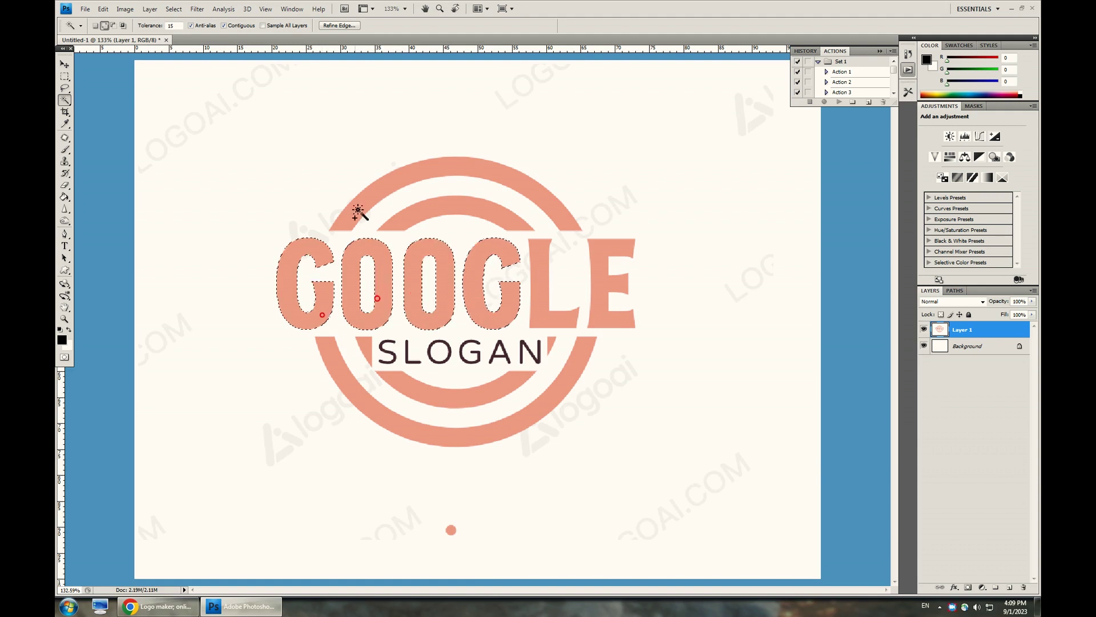
shift+click(446, 205)
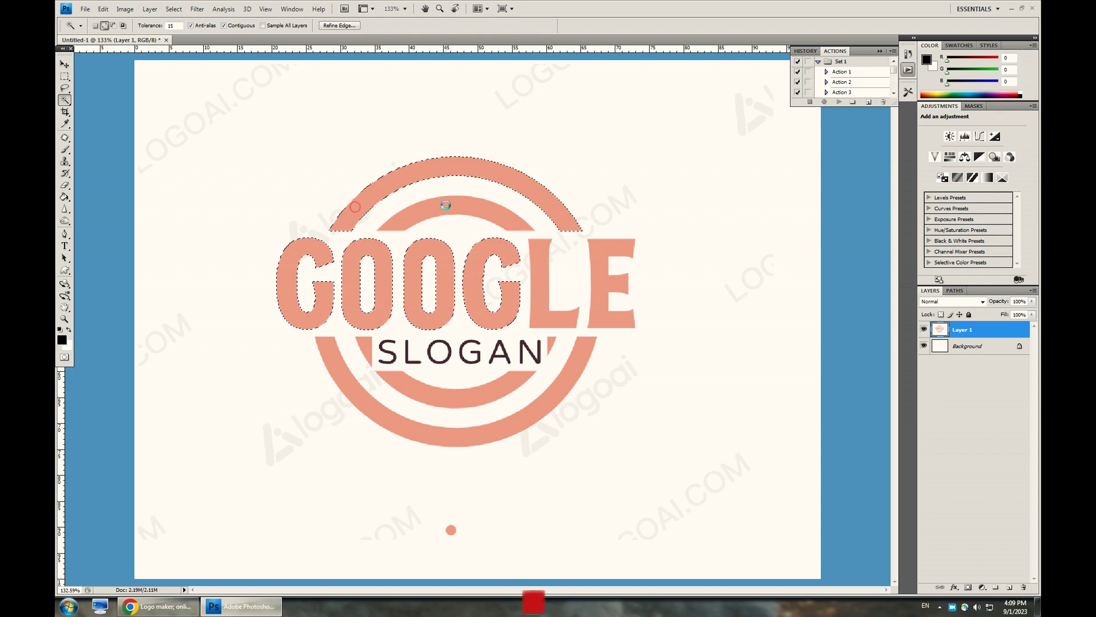
shift+click(541, 290)
shift+click(598, 298)
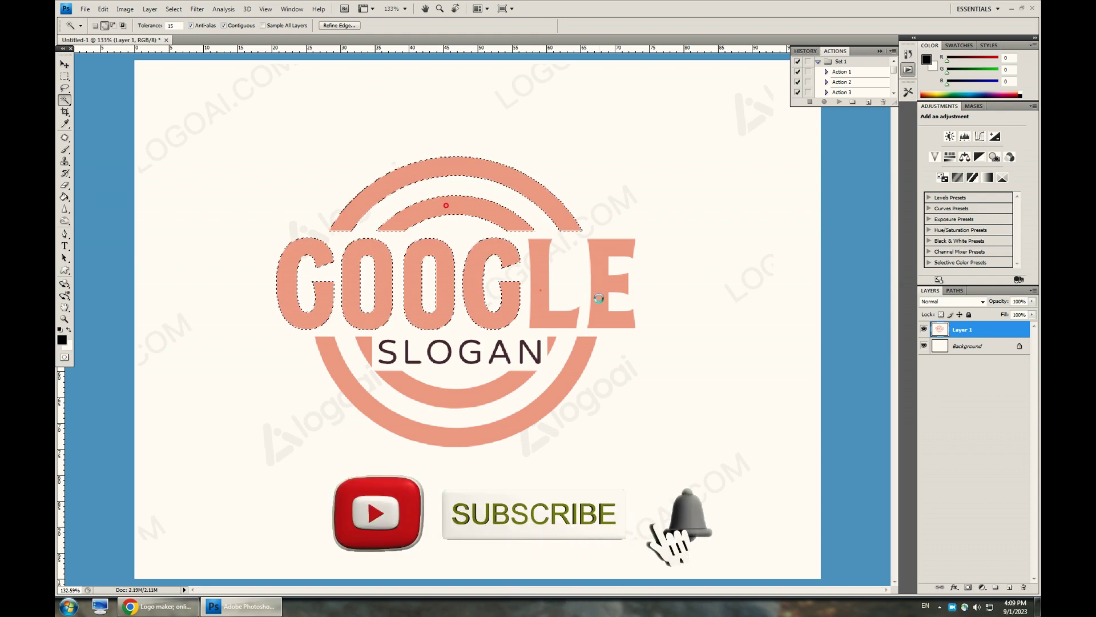
Step: Add both lower ring arcs and the two small ring fragments beside SLOGAN to the selection
shift+click(584, 344)
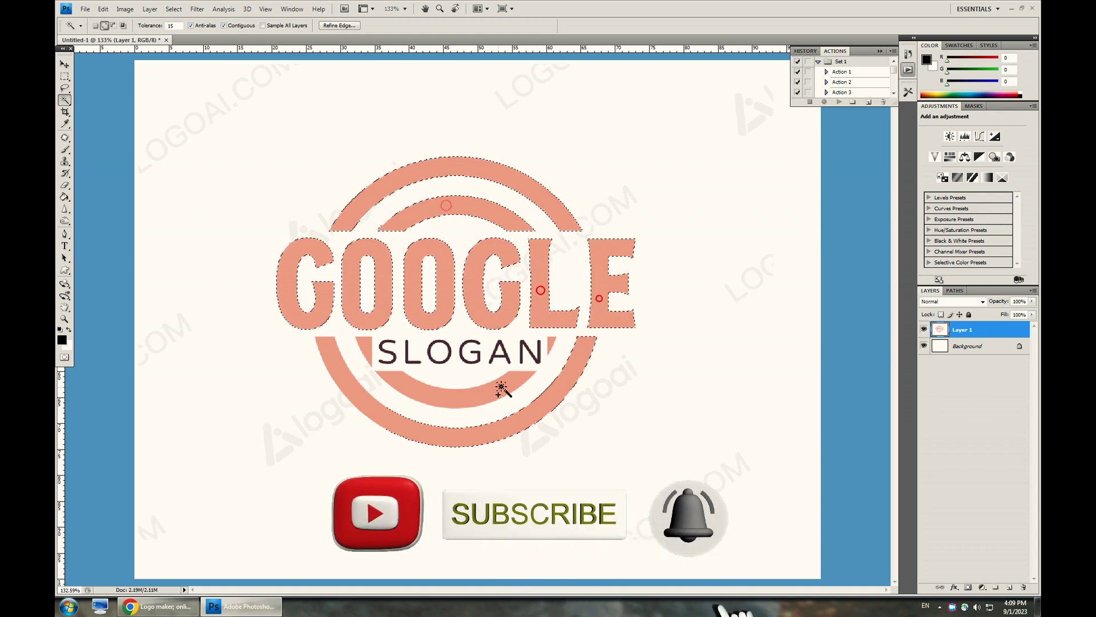
shift+click(567, 384)
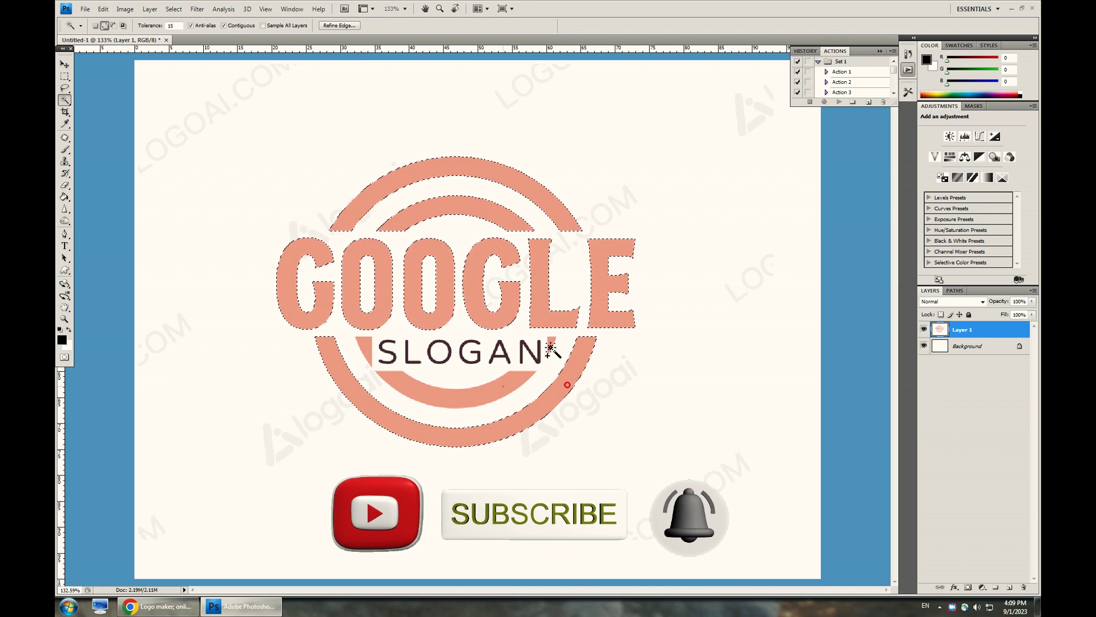
shift+click(551, 344)
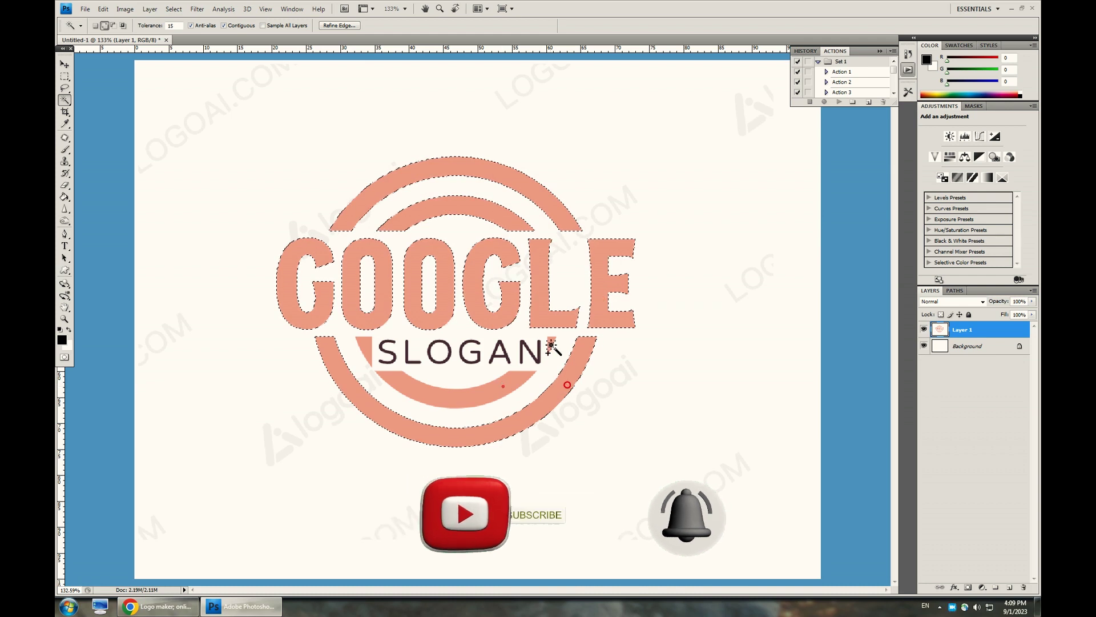
shift+click(364, 350)
Step: Add every letter of the word SLOGAN to the logo selection with the Magic Wand
key(z)
drag(357, 378, 581, 331)
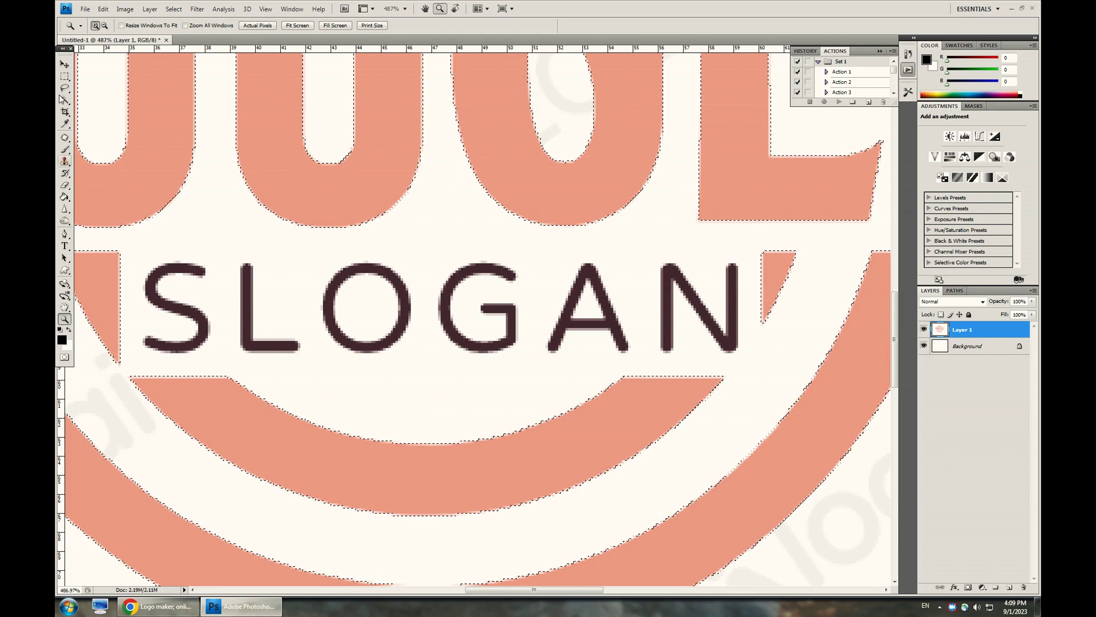
click(64, 100)
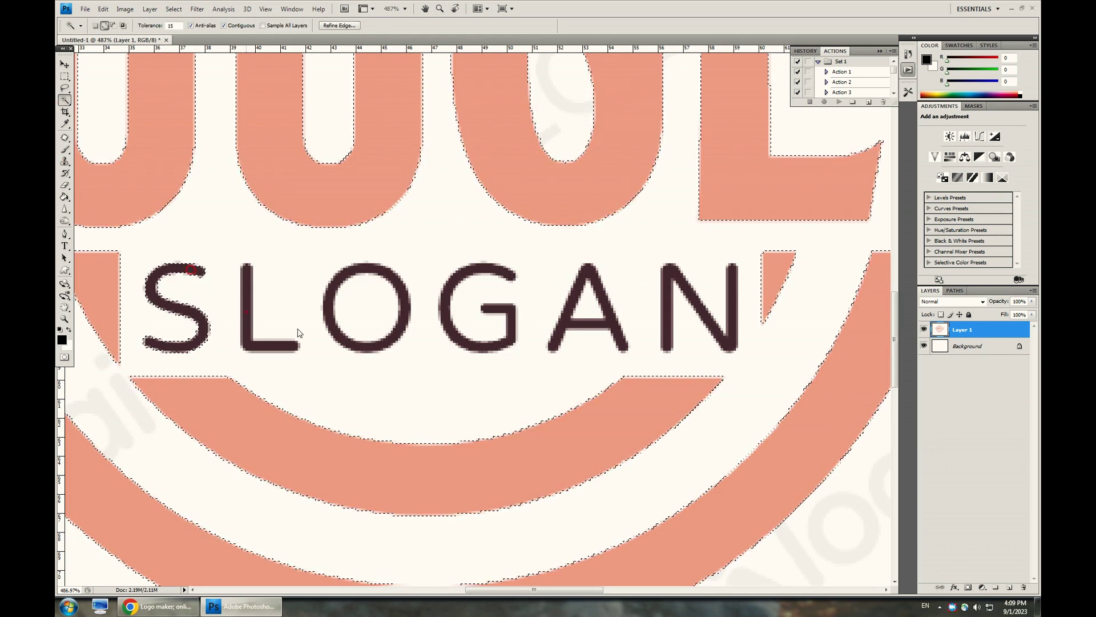
click(357, 346)
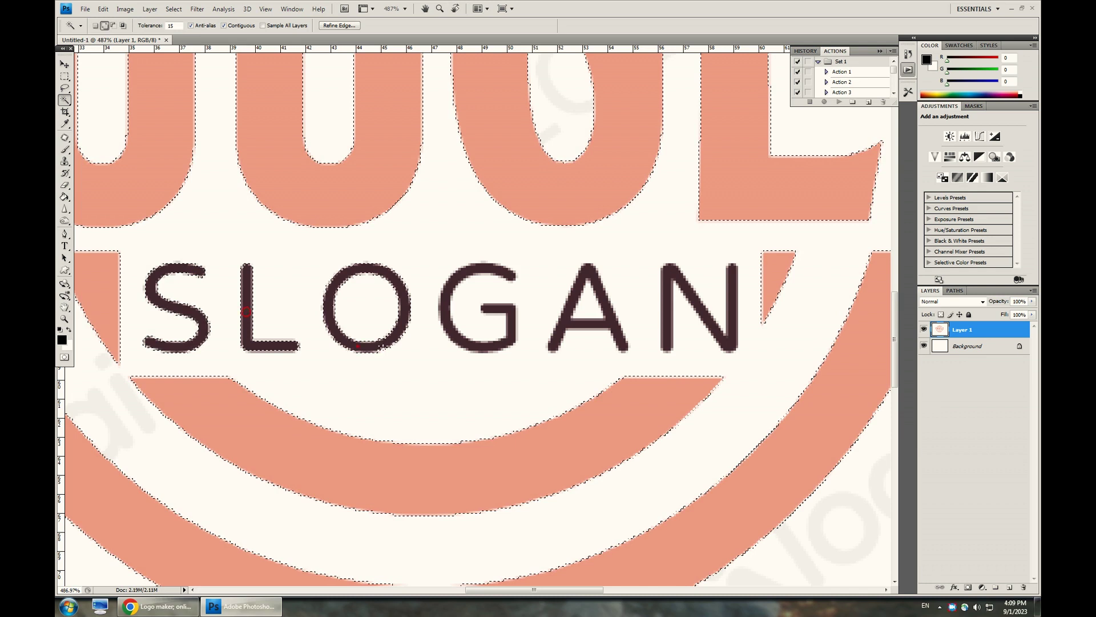
click(464, 344)
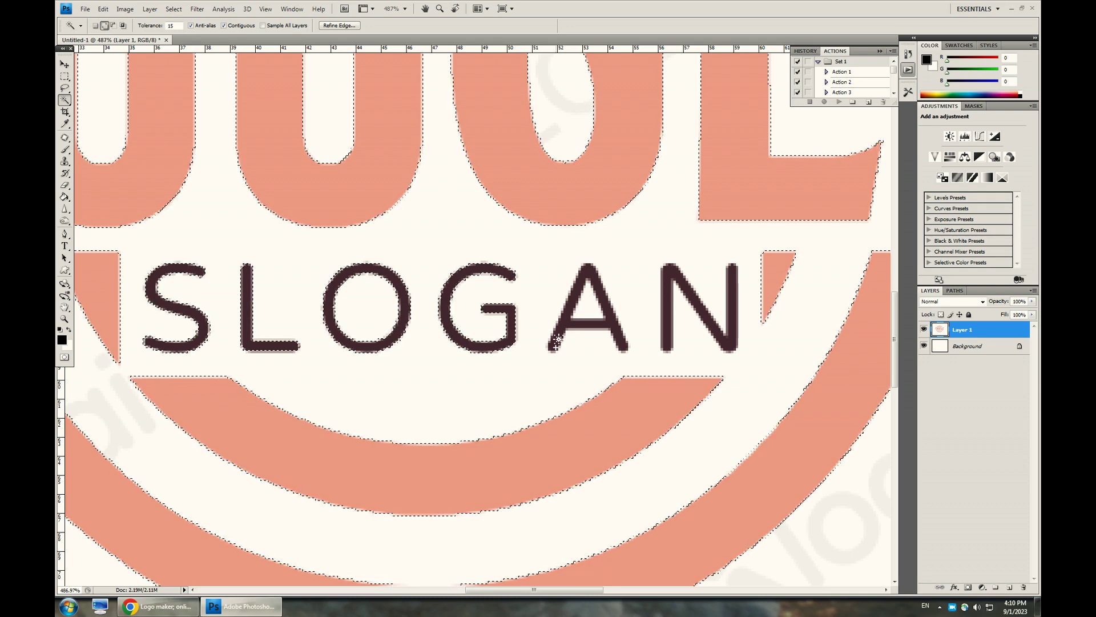
click(555, 336)
click(664, 338)
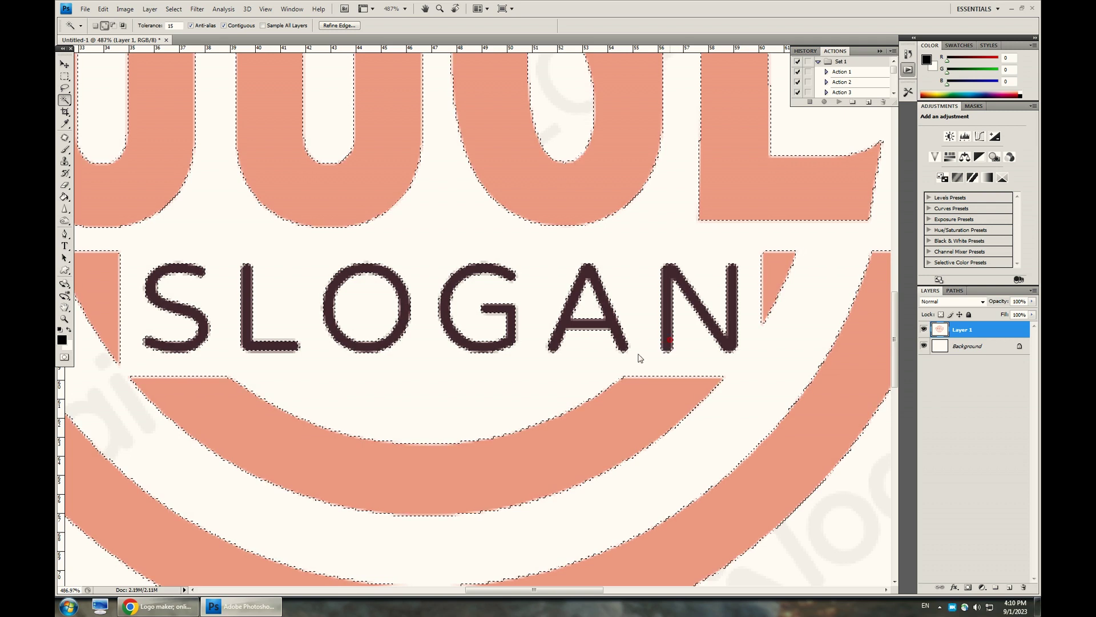
click(274, 348)
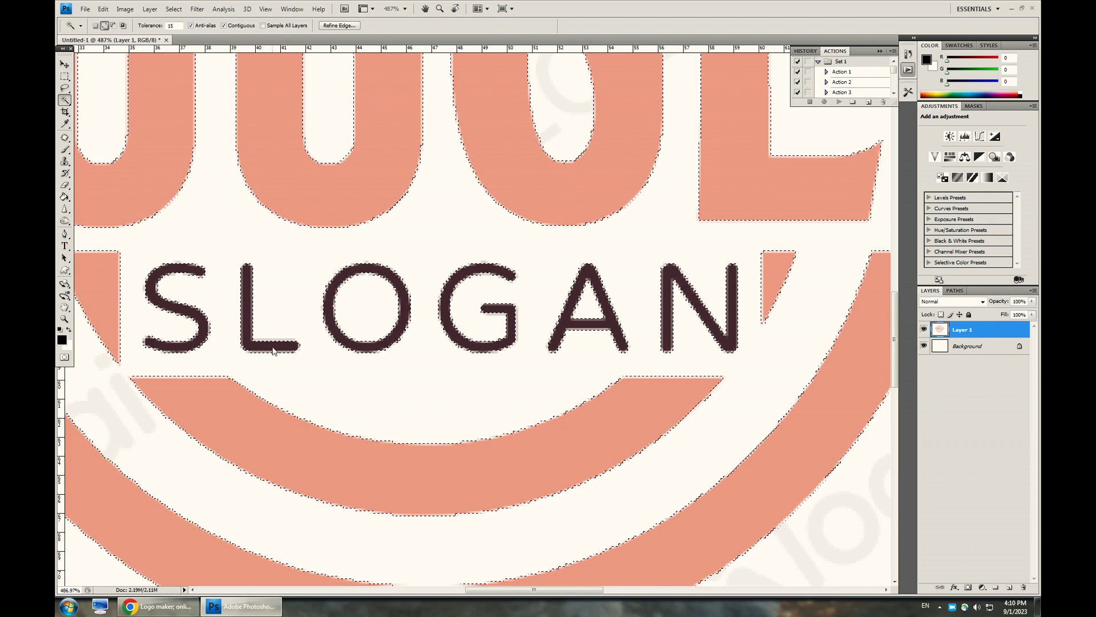
click(273, 346)
click(512, 331)
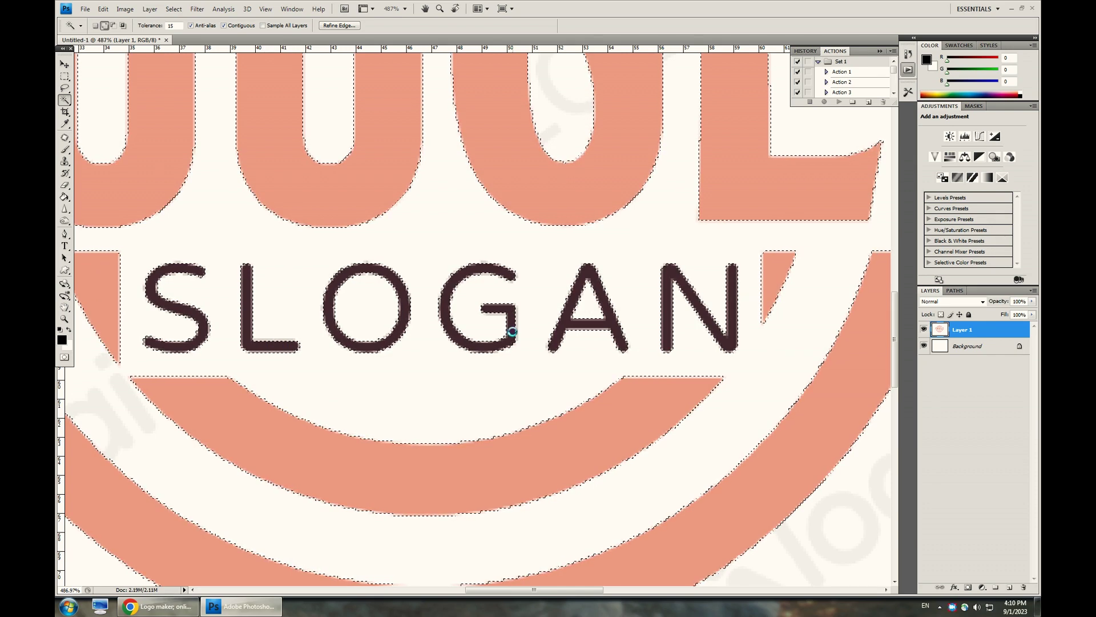
click(513, 331)
Step: Delete the watermarked background around the logo by inverting the selection, and clear the selection
key(z)
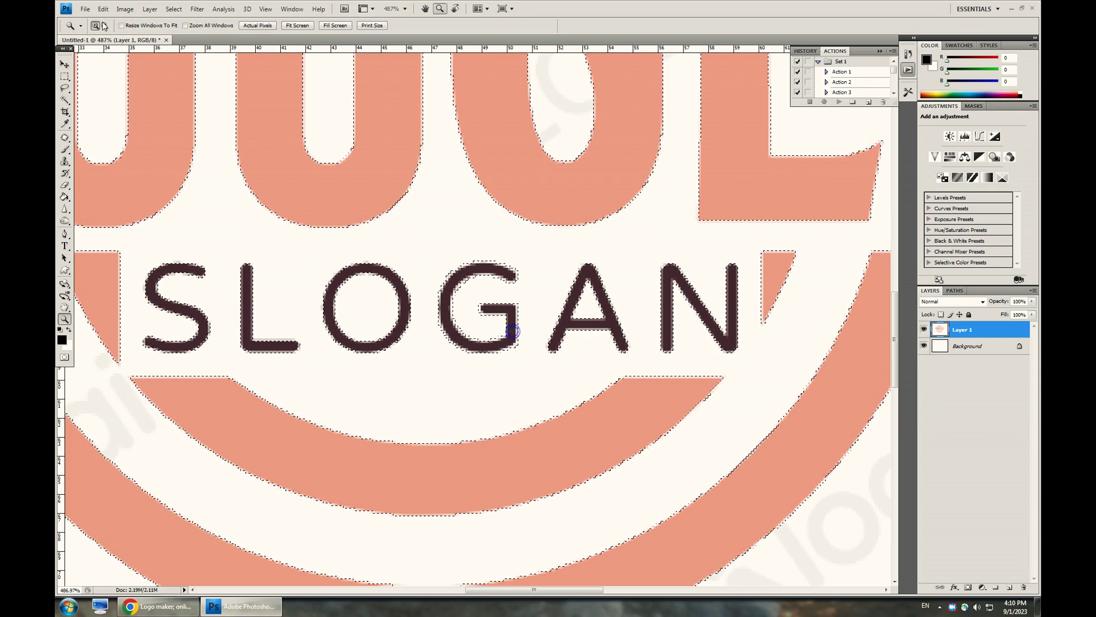
click(297, 26)
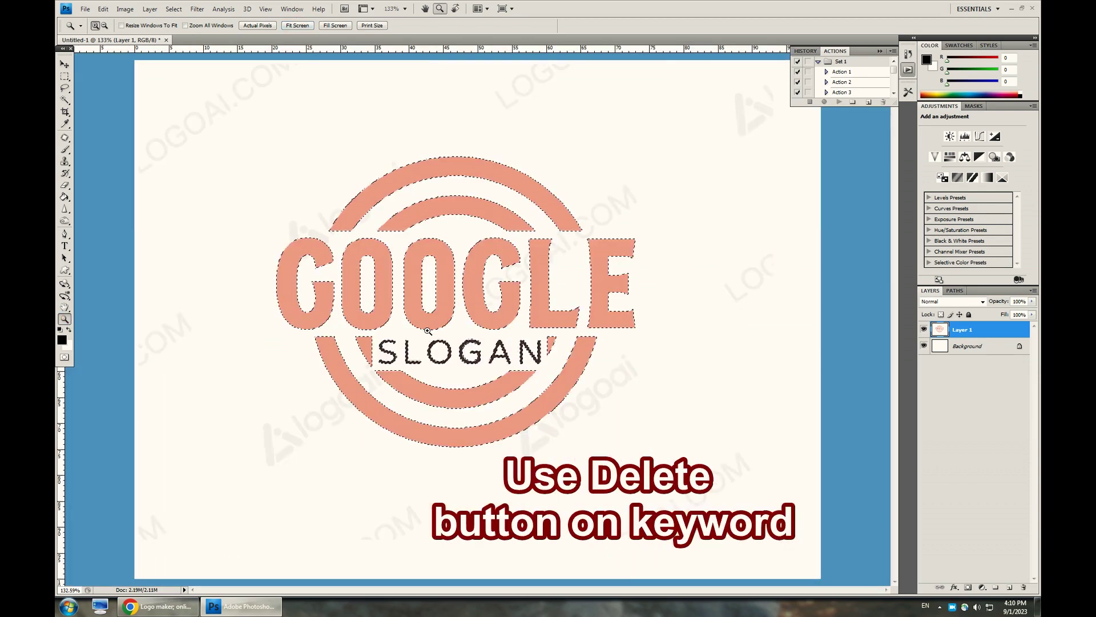
click(173, 10)
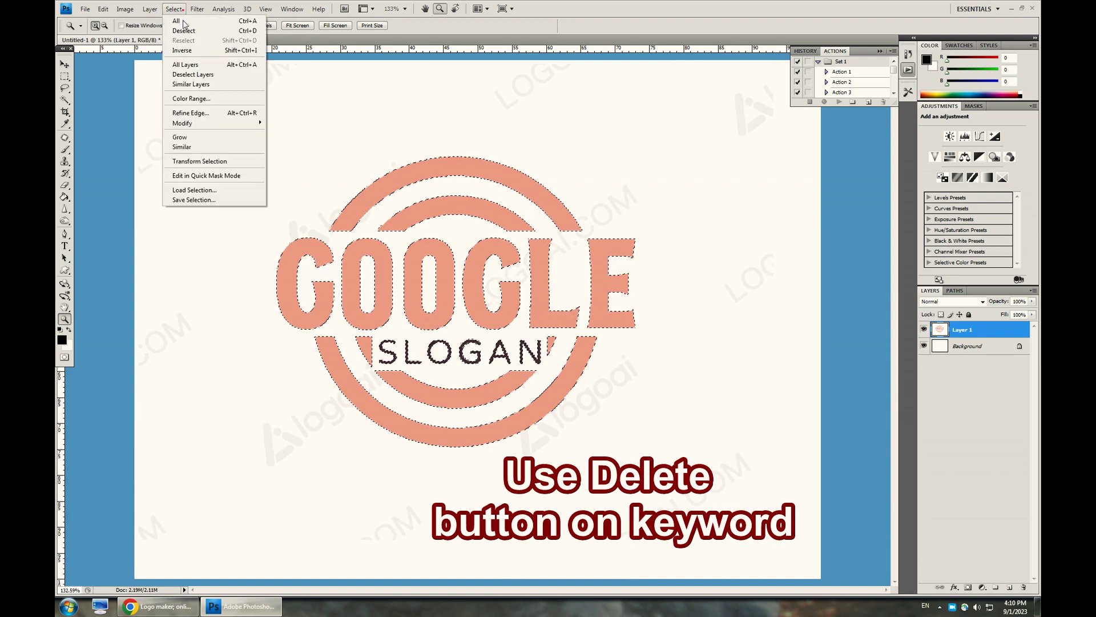
click(183, 51)
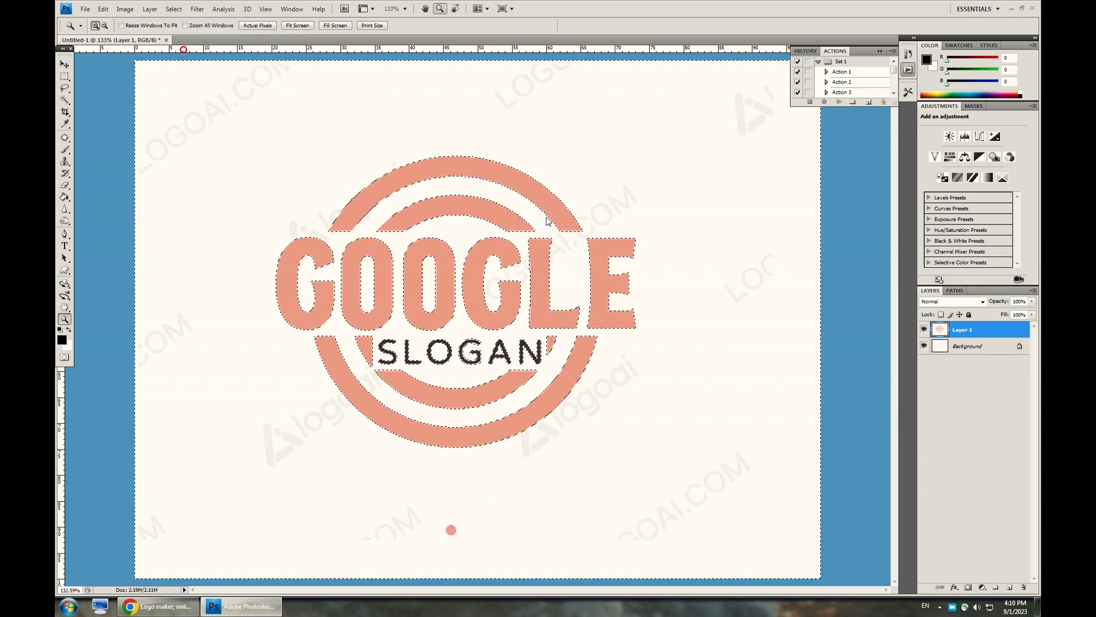
key(Delete)
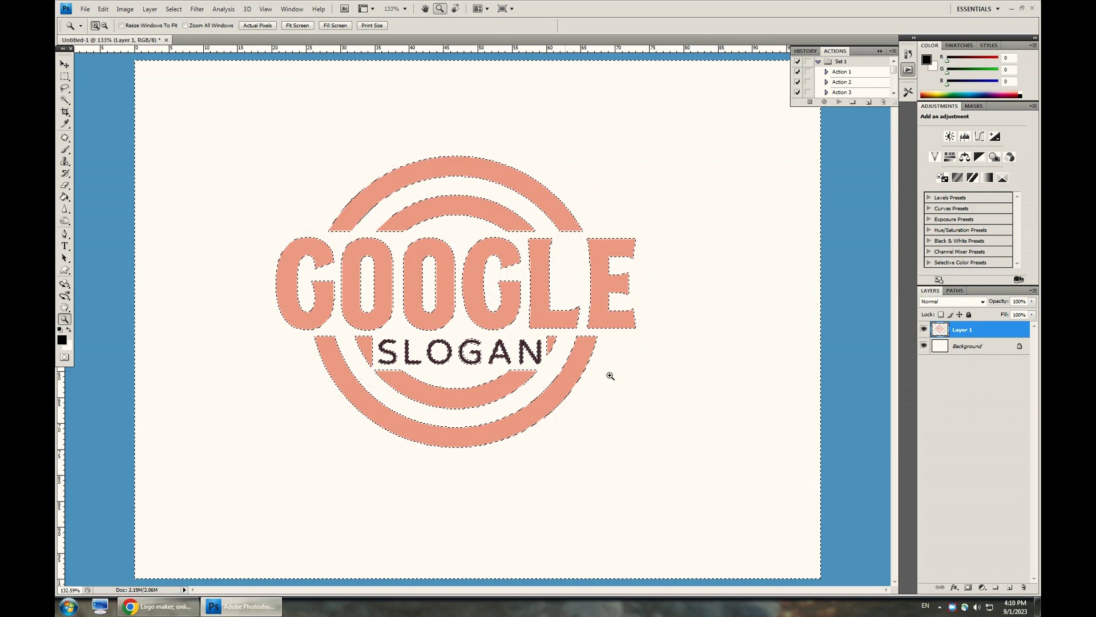
key(m)
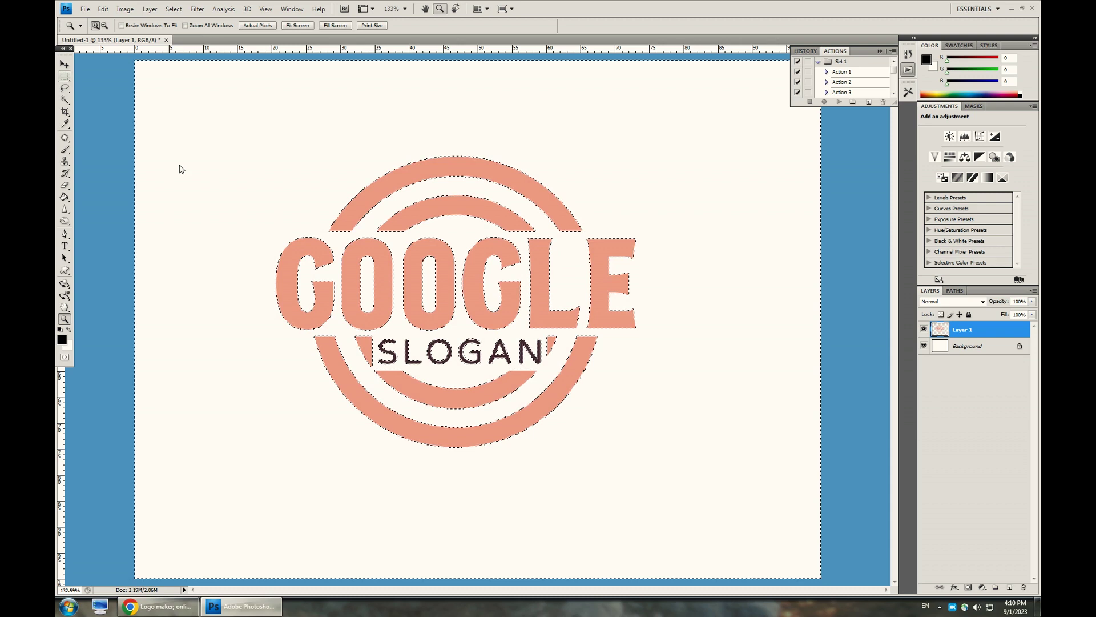
key(m)
click(102, 169)
key(ctrl+d)
Step: Duplicate the logo layer, Layer 1
click(149, 9)
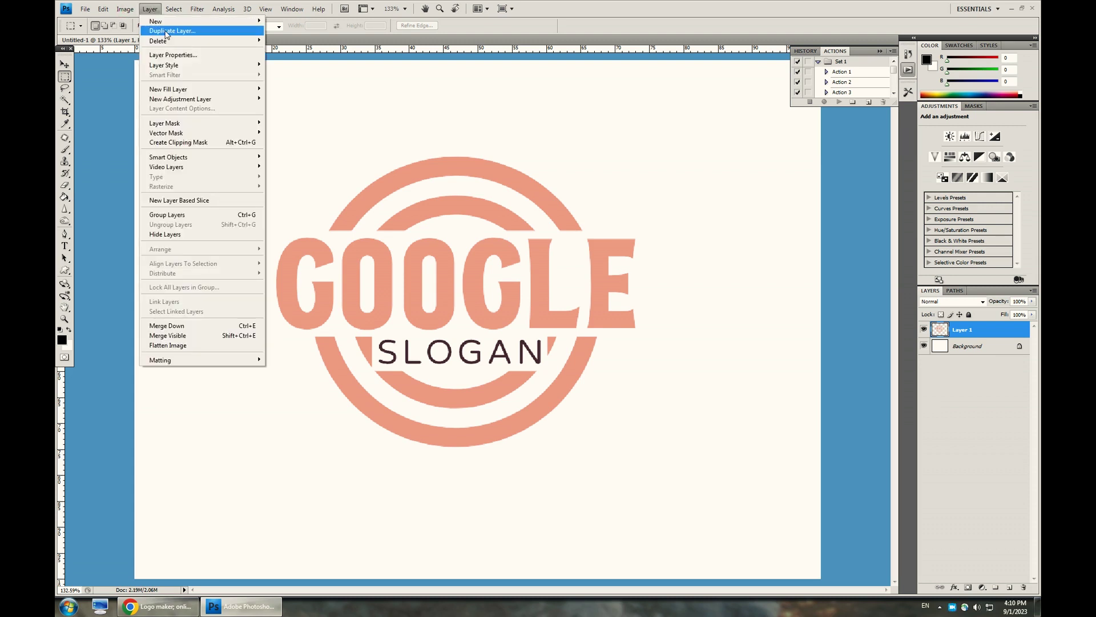
click(167, 31)
click(639, 188)
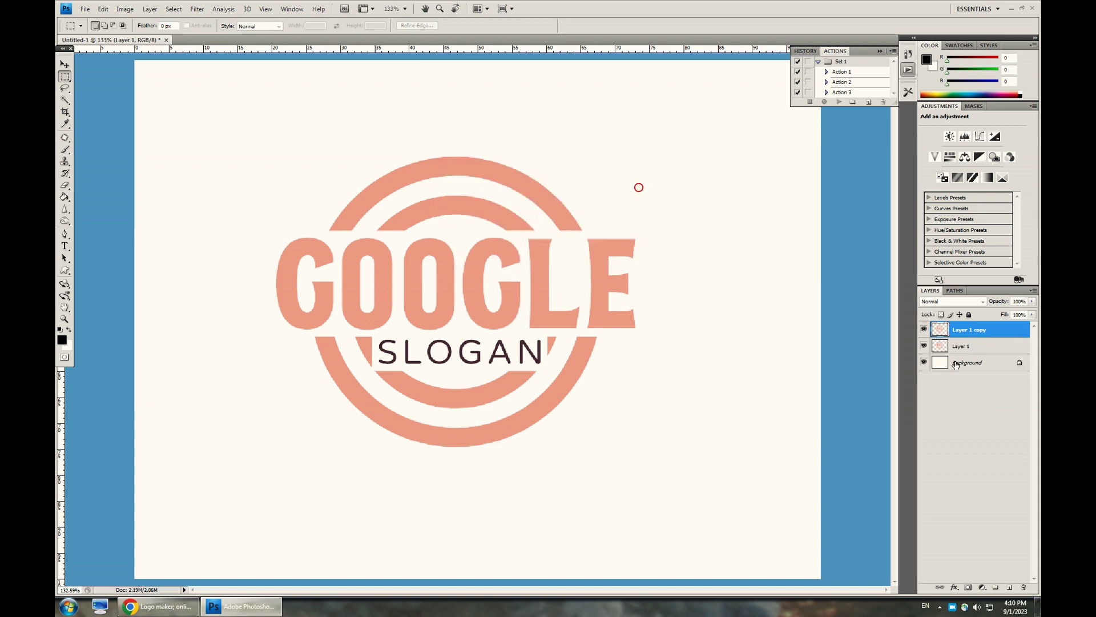
Step: Convert the Background into a regular layer and set the blend mode of the duplicated logo layer to Multiply
double_click(957, 363)
click(632, 199)
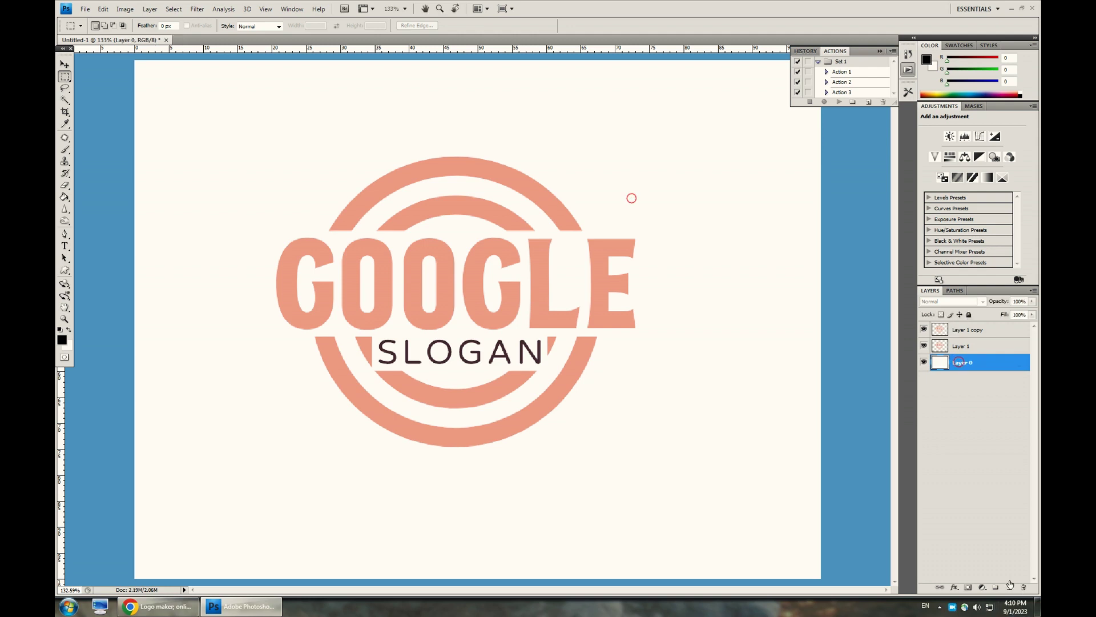
click(963, 331)
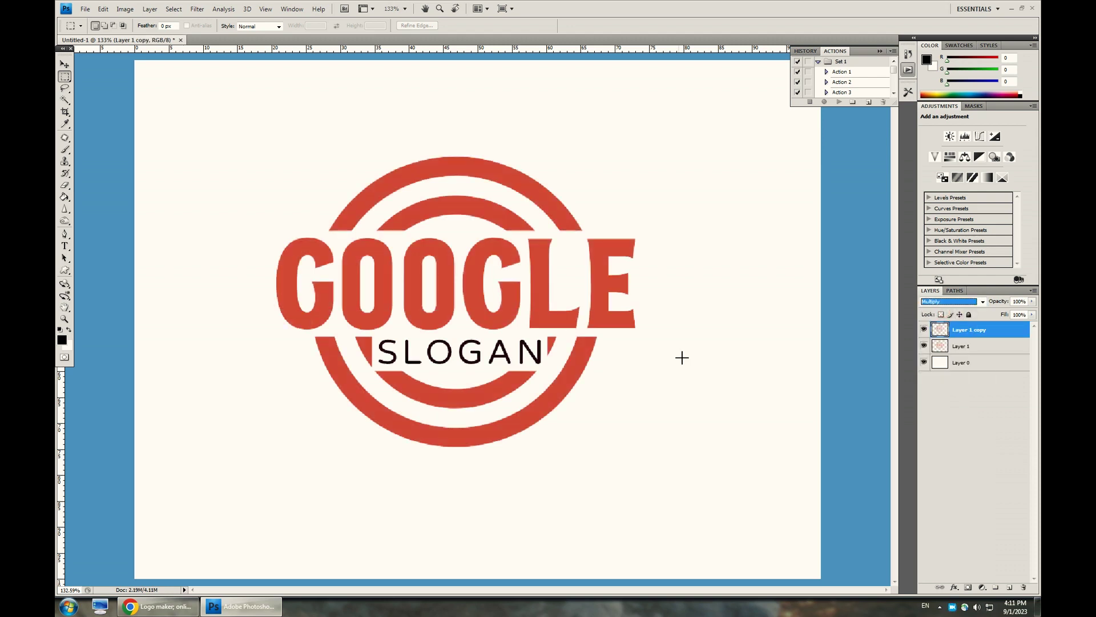
Step: Crop the canvas to a nearly square area closely framing the logo
click(65, 112)
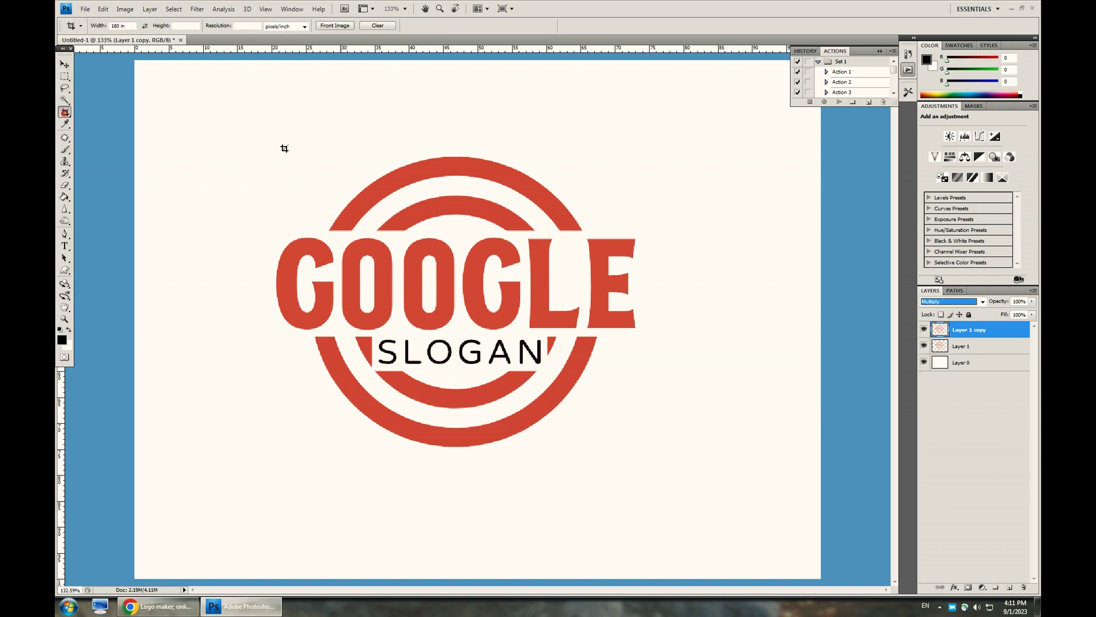
drag(252, 93, 666, 518)
key(Escape)
double_click(601, 416)
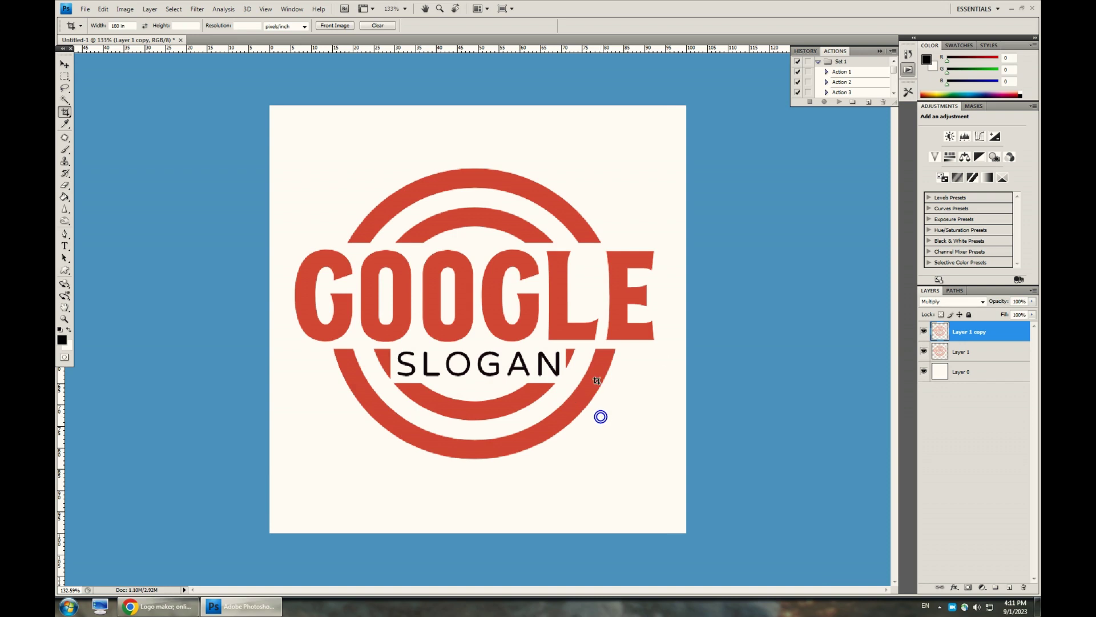
Step: Merge all visible layers into a single layer
click(148, 9)
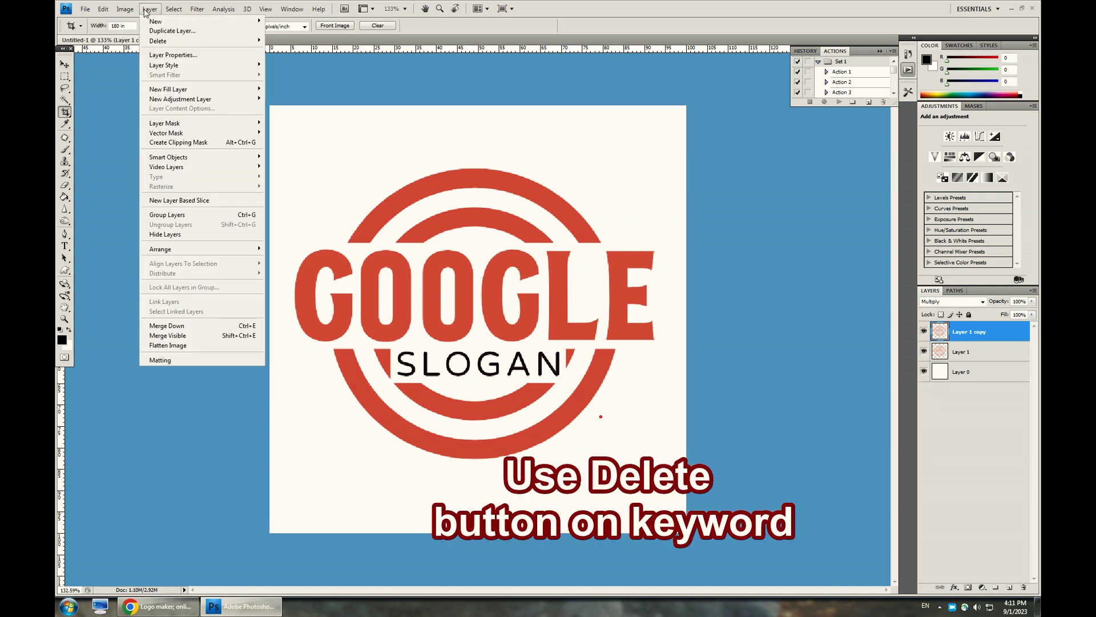
click(203, 341)
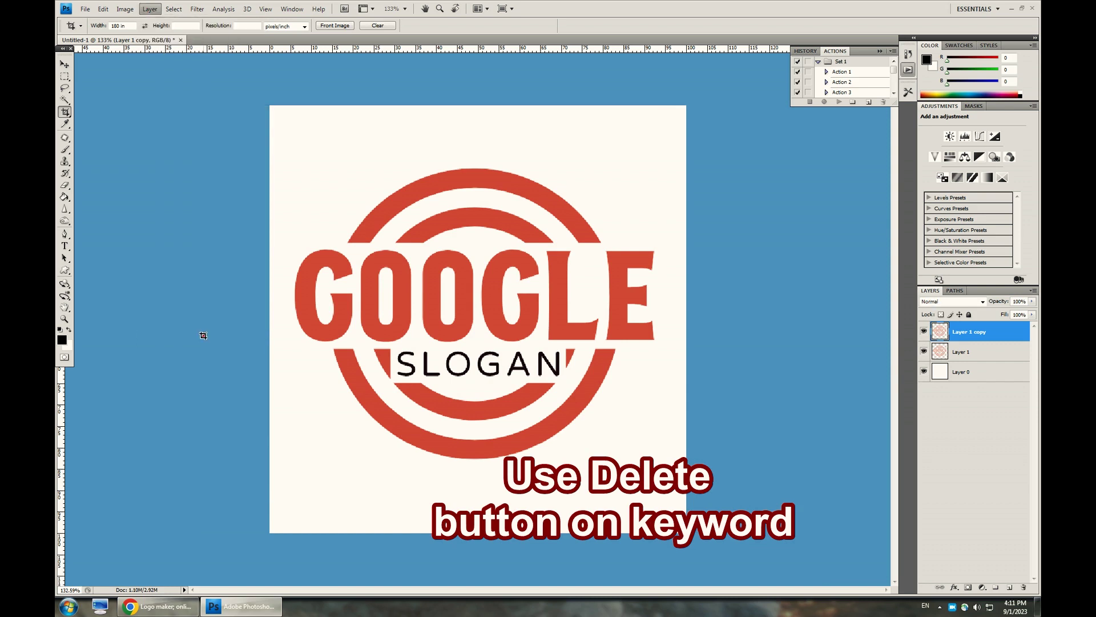
click(204, 336)
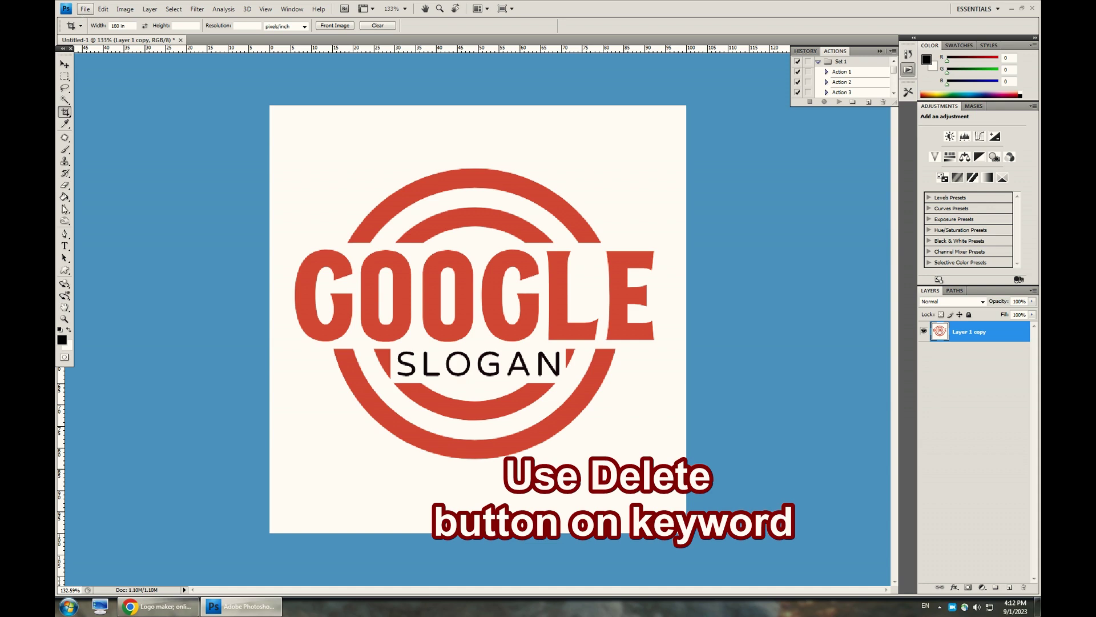
Step: Select the cream background around the logo with the Magic Wand and delete it
click(66, 101)
click(418, 346)
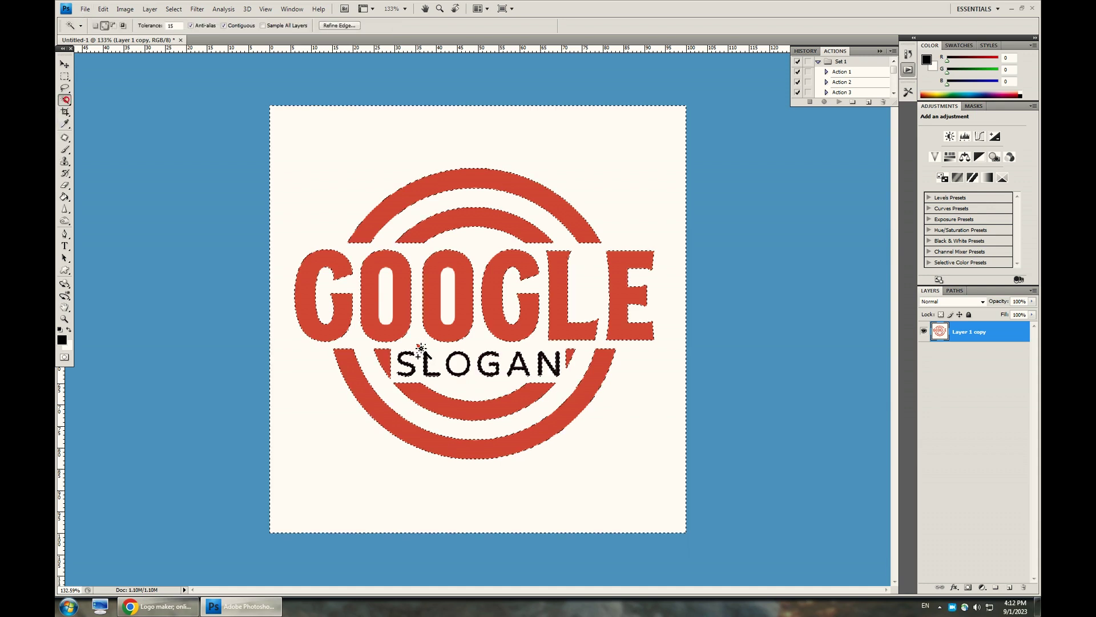
key(Delete)
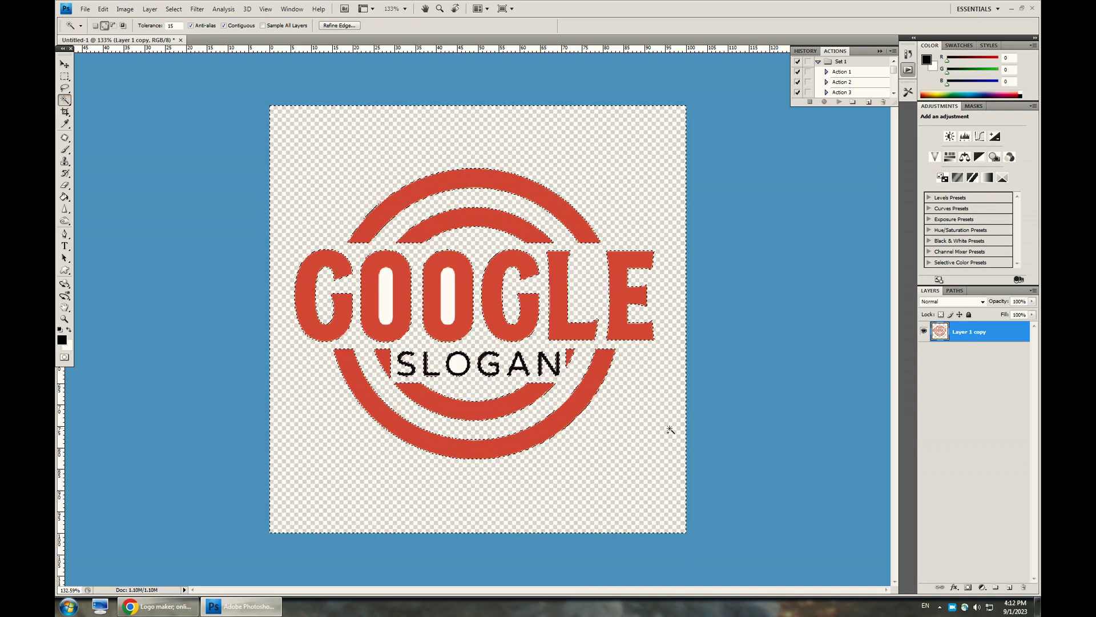
Step: Delete the cream areas enclosed by the two O's of GOOGLE and the O and A of SLOGAN, then clear the selection
shift+click(447, 307)
shift+click(386, 303)
shift+click(463, 363)
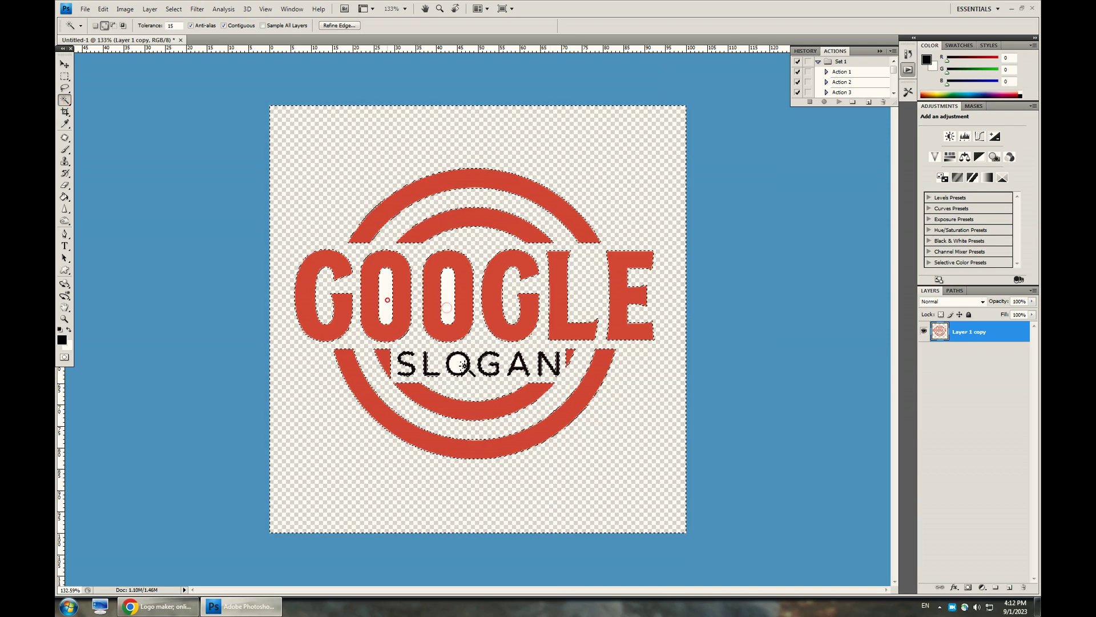
shift+click(520, 363)
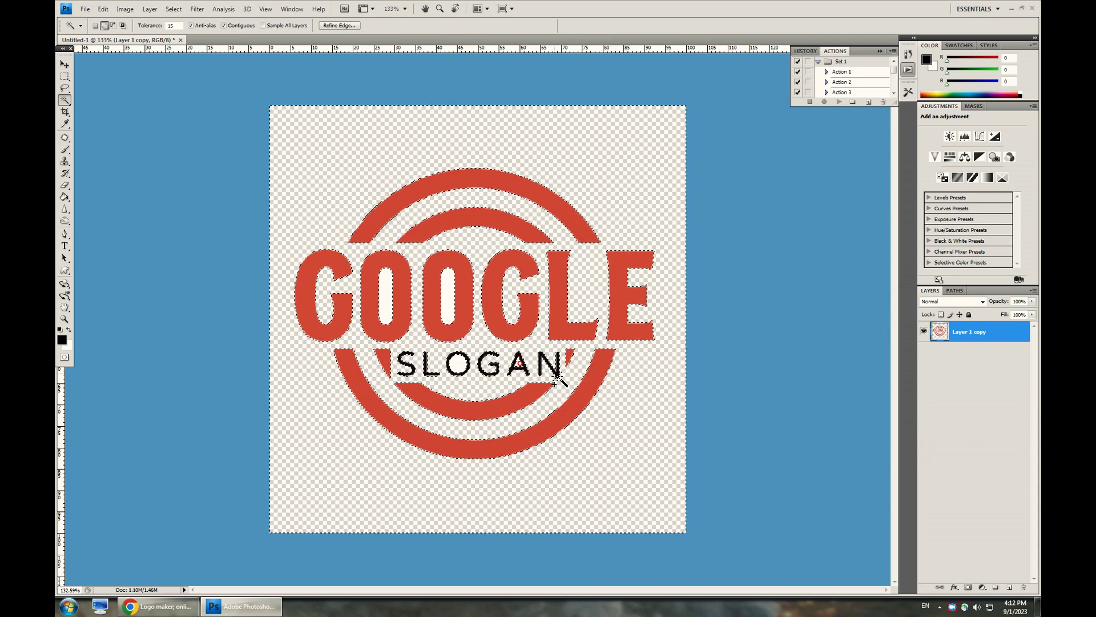
key(Delete)
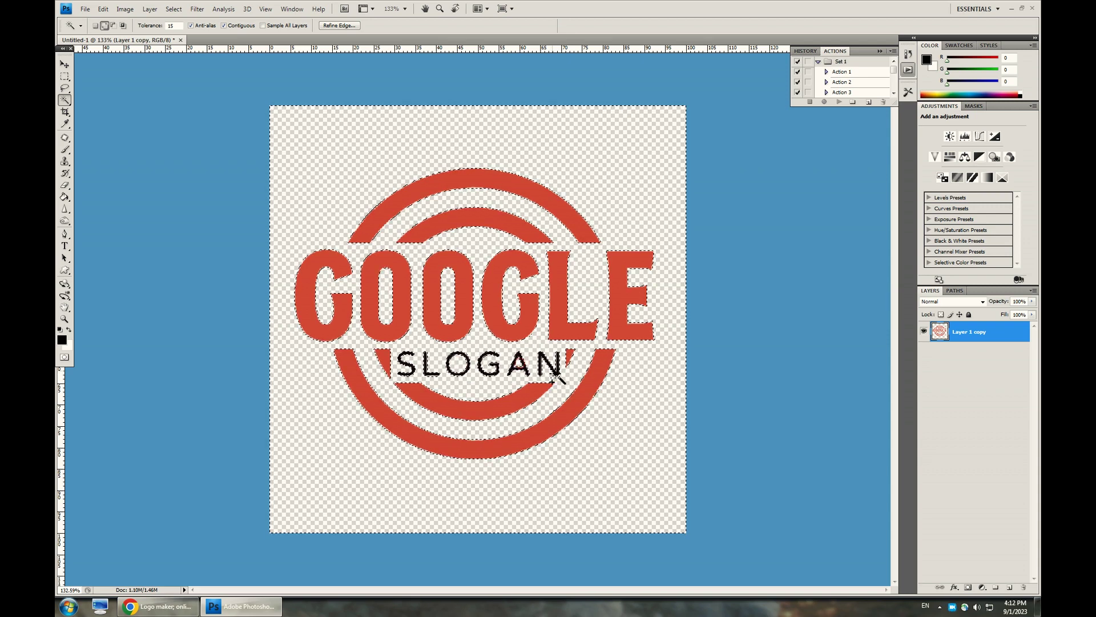
click(65, 77)
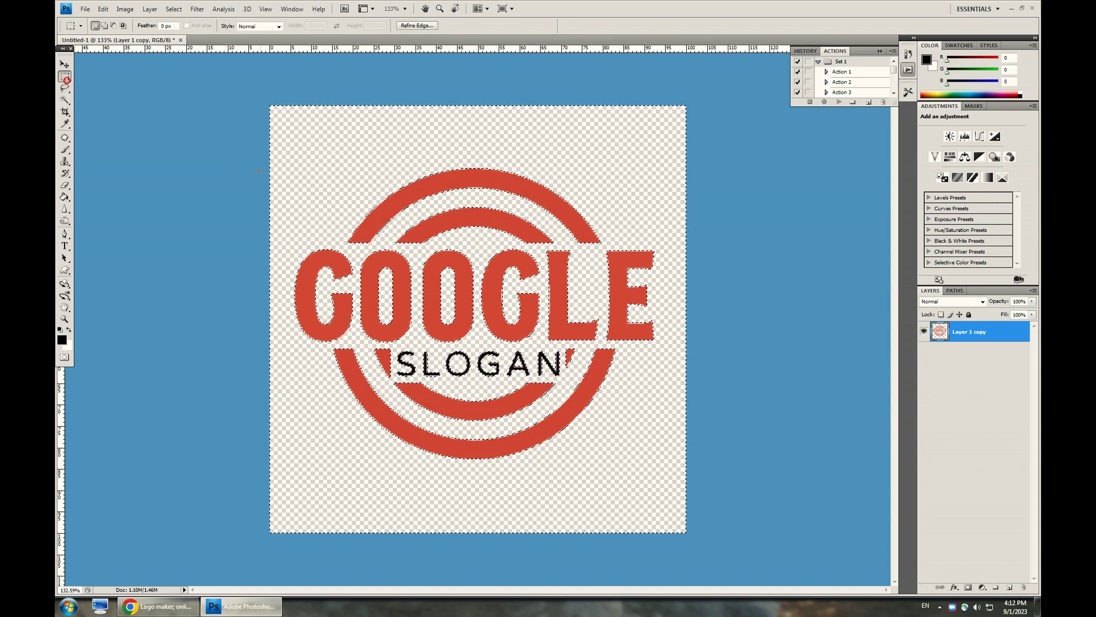
click(257, 170)
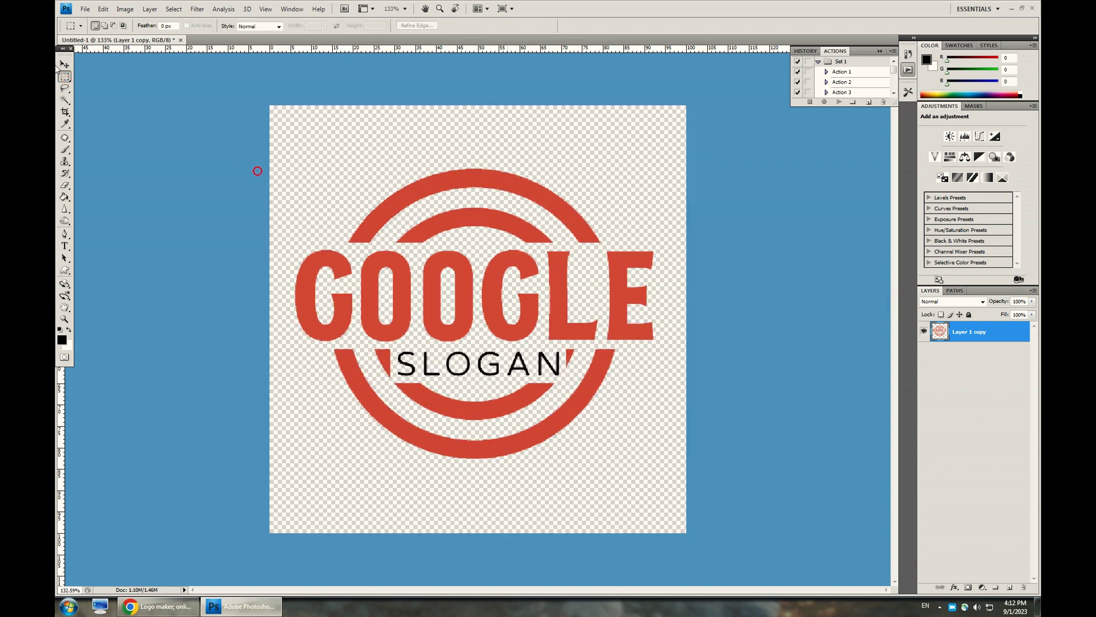
Step: Save a copy of the logo to the Desktop as a PNG named free_google_logo, with the Interlaced option
click(83, 10)
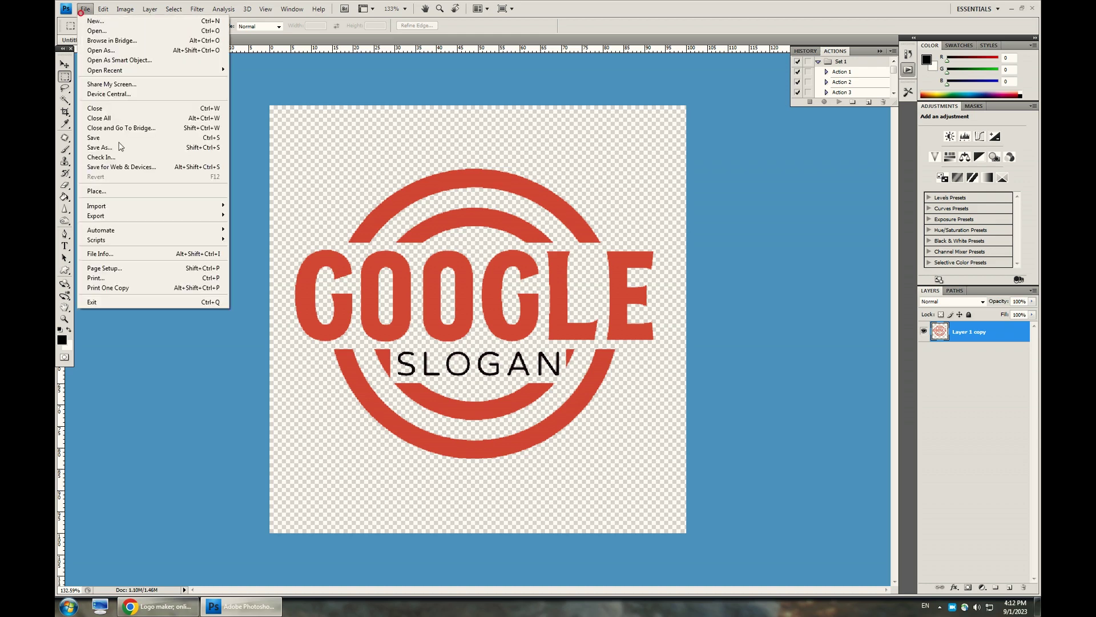
click(117, 148)
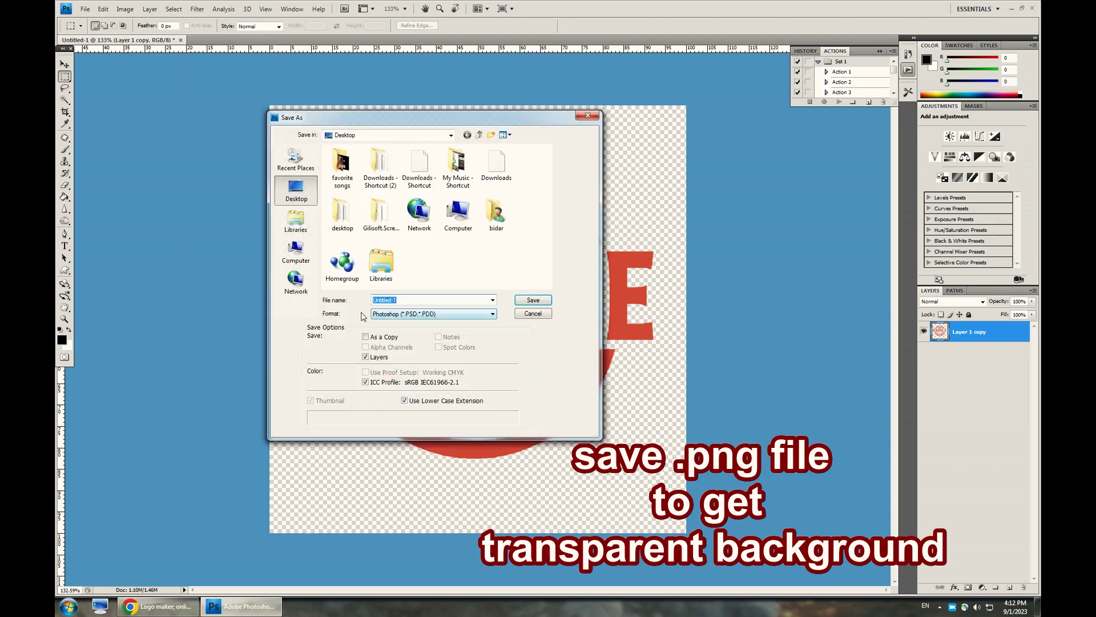
click(419, 318)
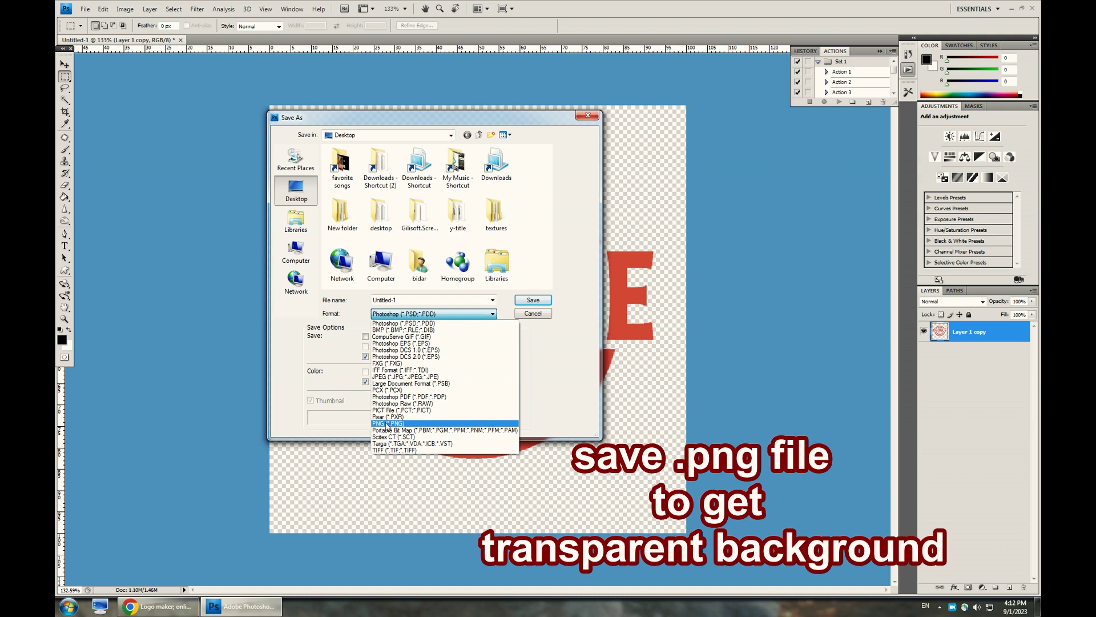
click(404, 423)
click(395, 300)
text(f)
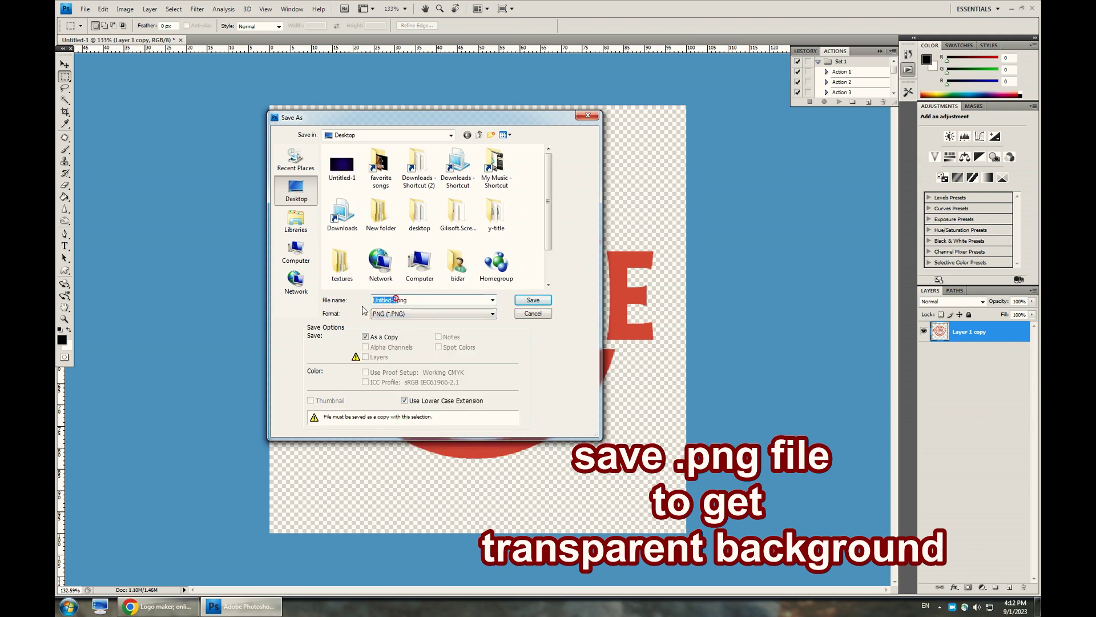
text(ree_google_logo)
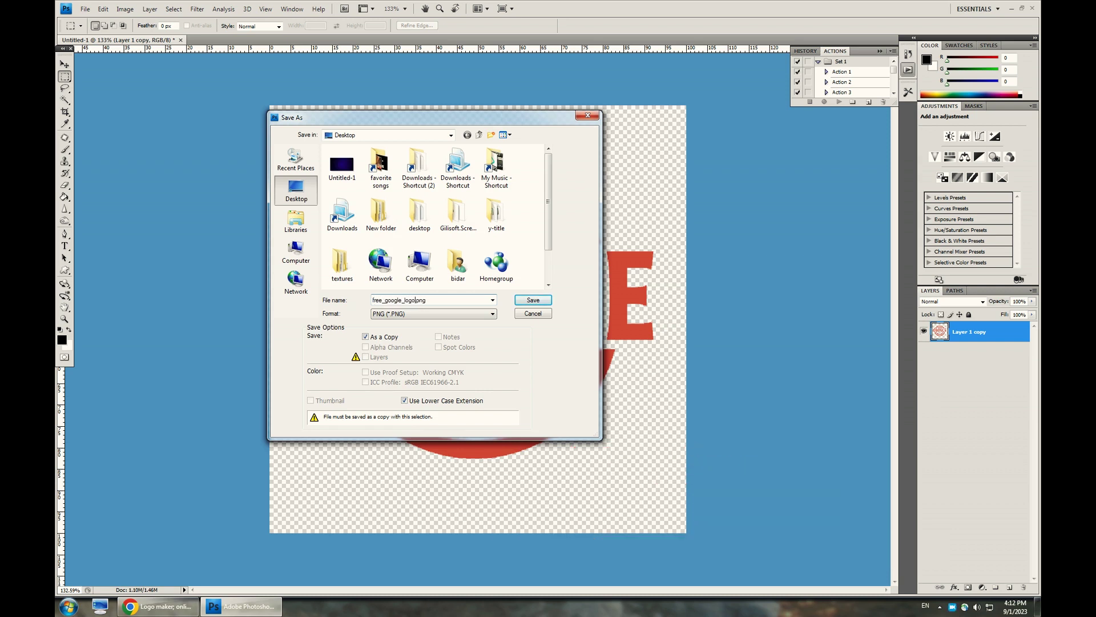
click(534, 300)
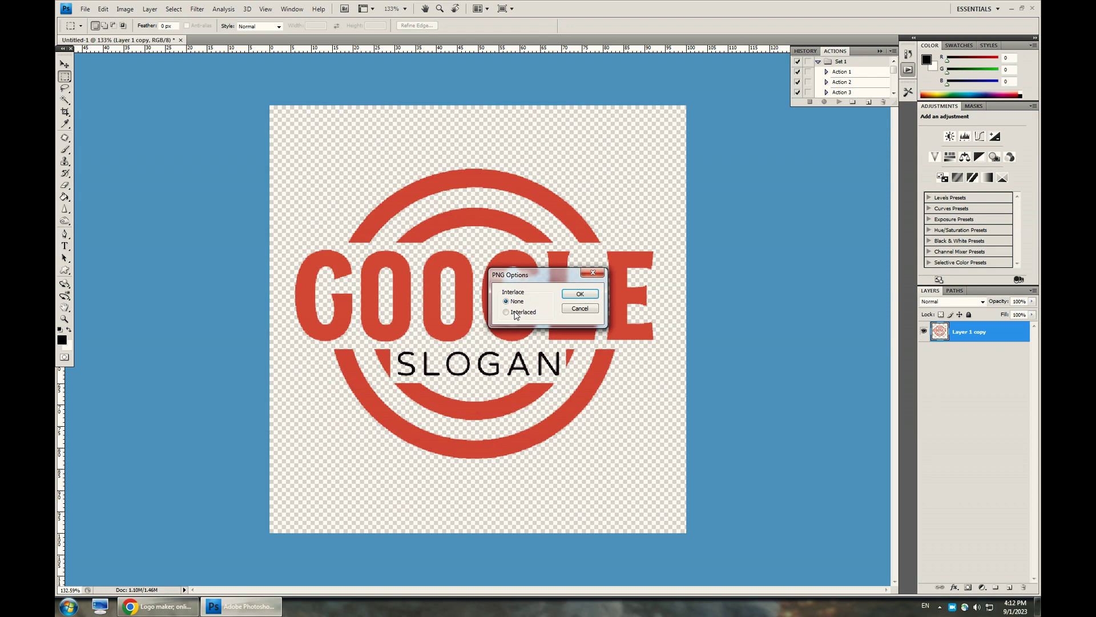
click(512, 312)
click(580, 296)
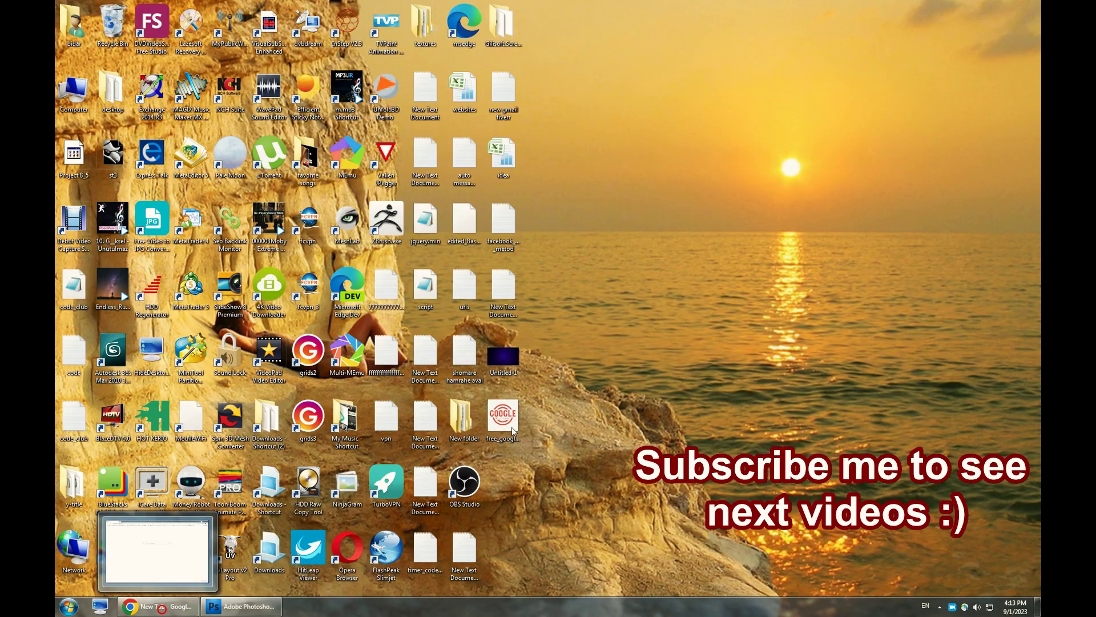
Step: Open the saved free_google_logo image from the desktop to check it
double_click(506, 418)
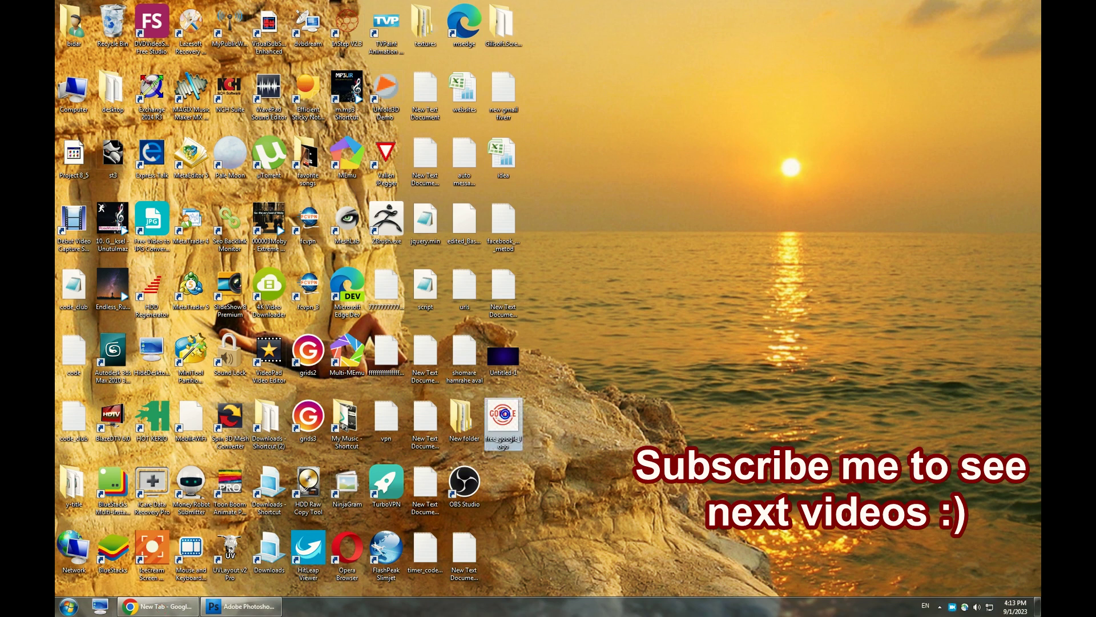